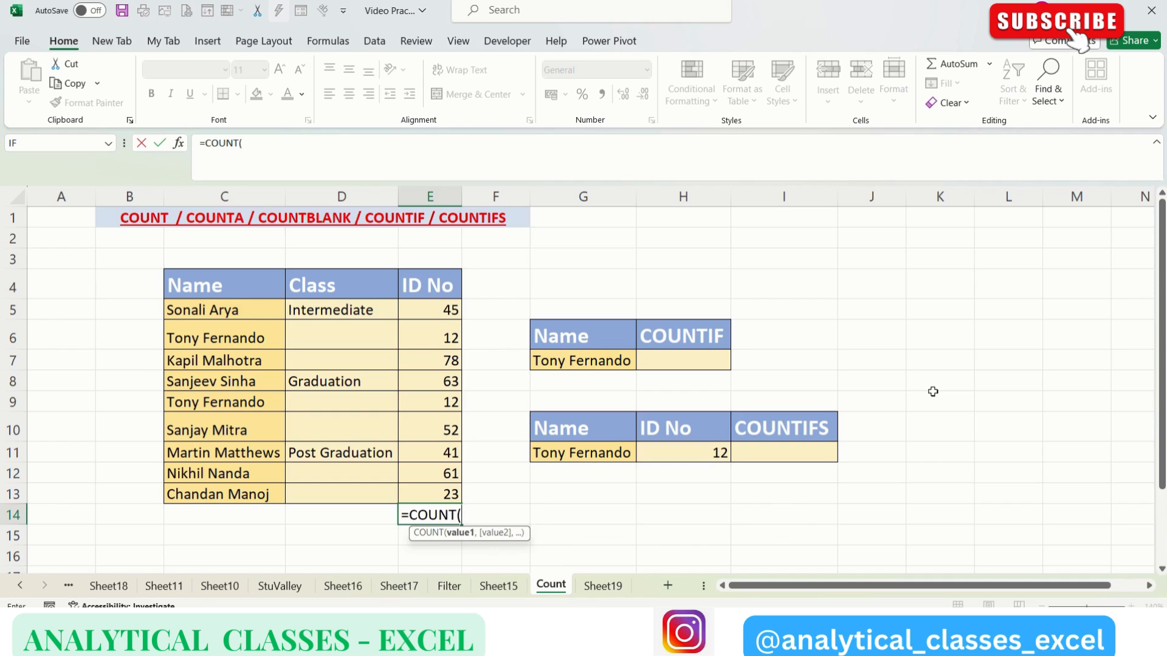
- Complete the COUNT formula in E14 with the ID No range E5:E13
key(Up)
key(Up)
key(Up)
key(Up)
key(Up)
key(Up)
key(Up)
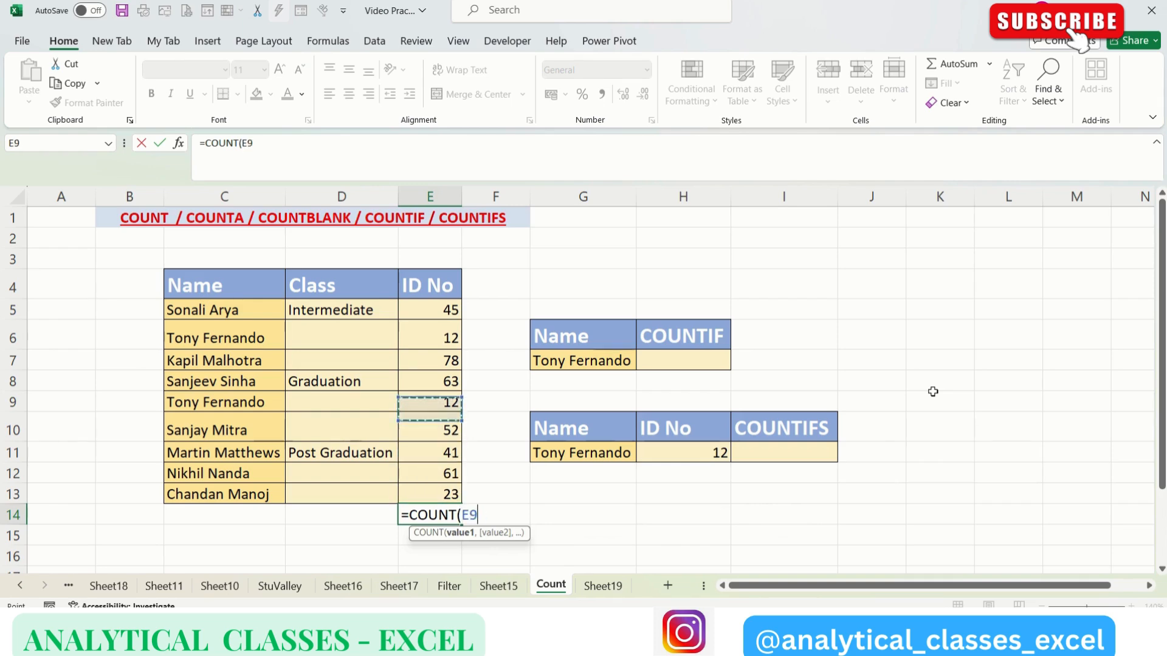
key(Up)
key(Up)
key(shift+Down)
key(shift+Down)
key(shift+Down)
key(shift+Down)
key(shift+Down)
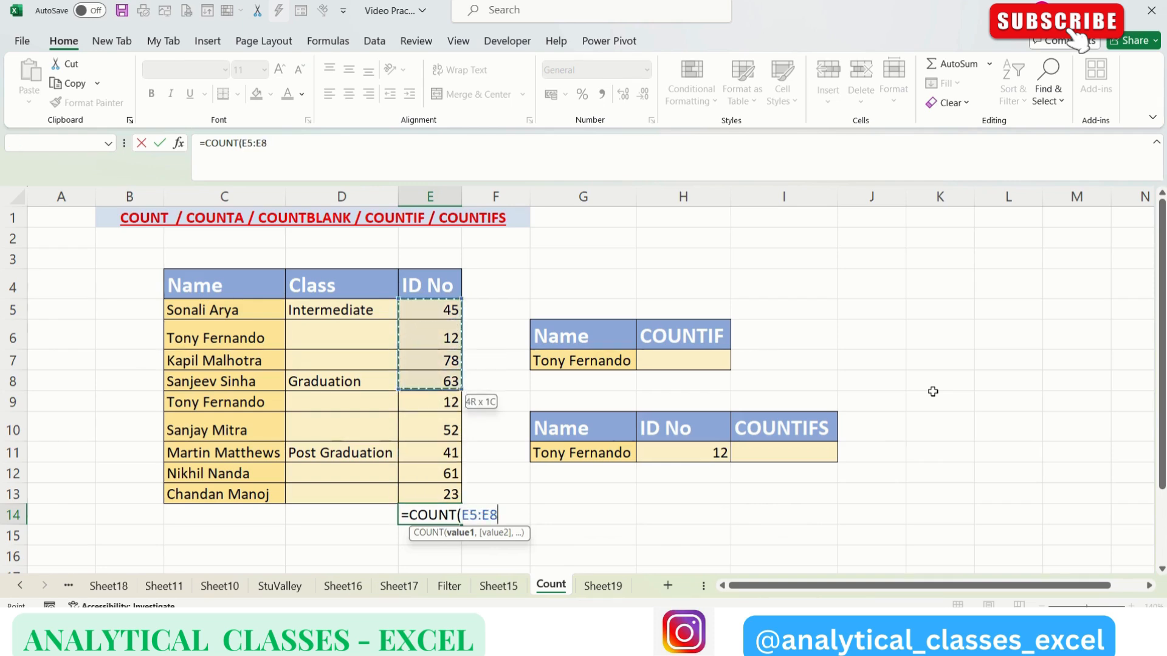
key(shift+Down)
key(shift+Down)
key(shift+Down)
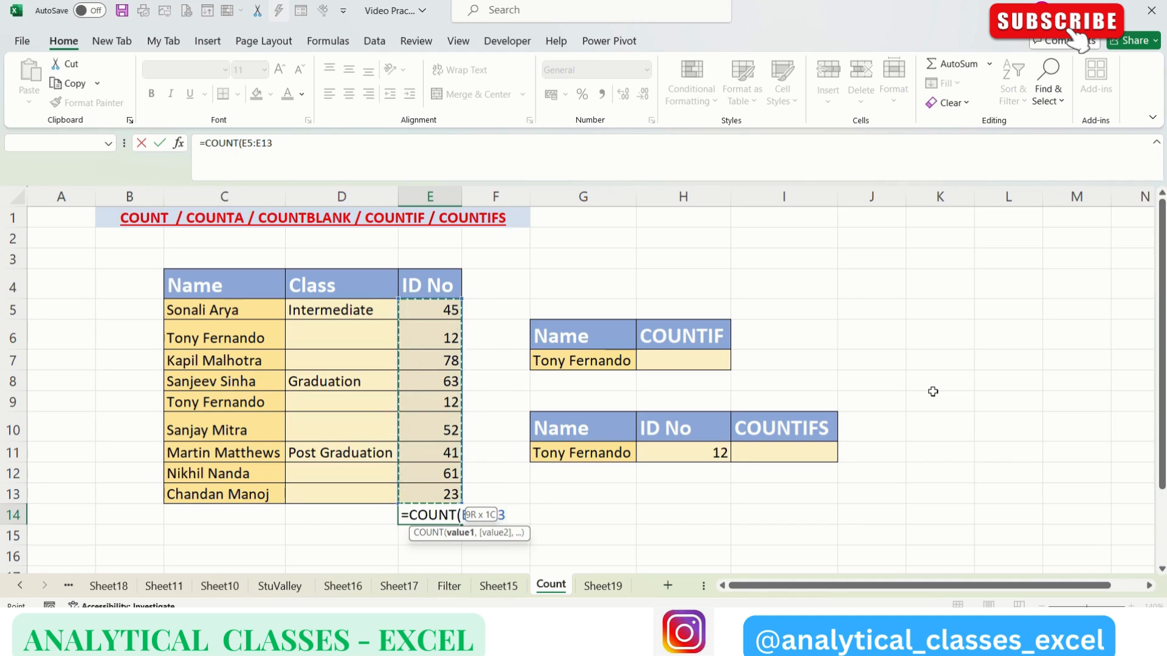
key(Return)
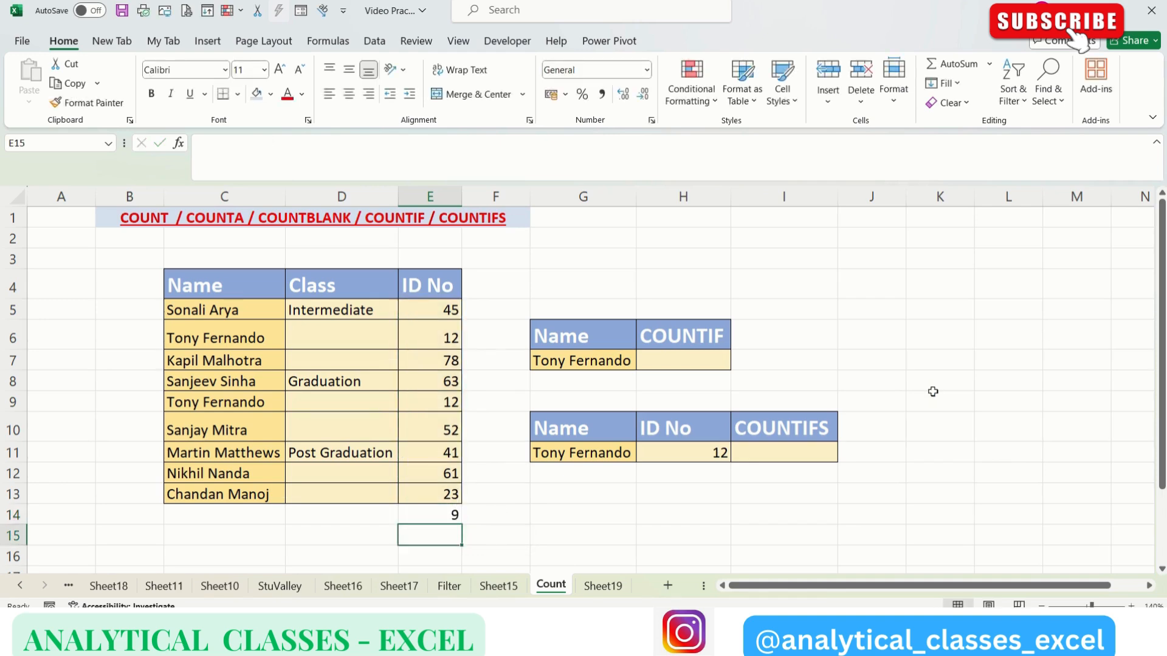
key(Up)
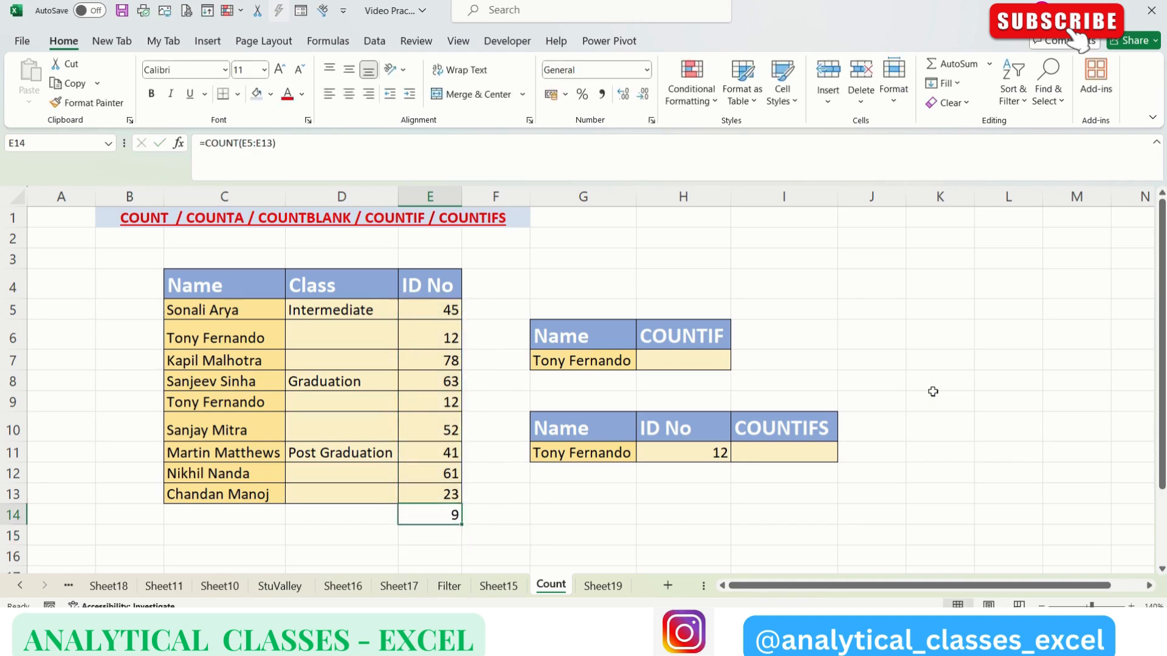
- Enter a COUNTA formula in C14 that counts the filled Name cells in C5:C13
key(Left)
key(Left)
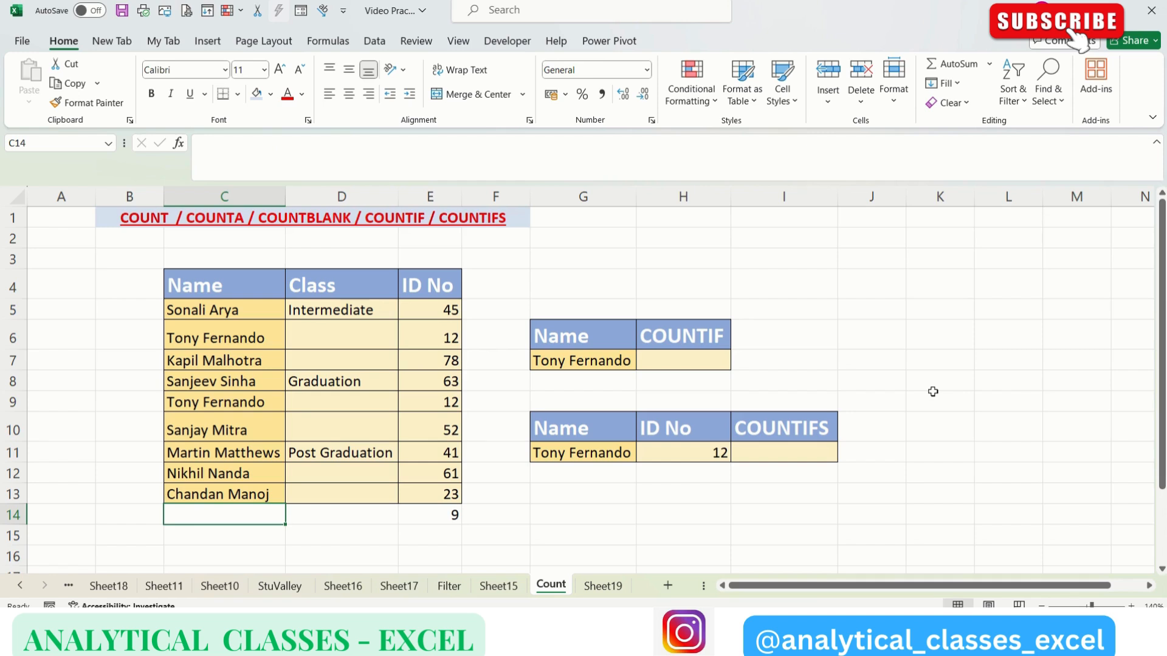
text(=)
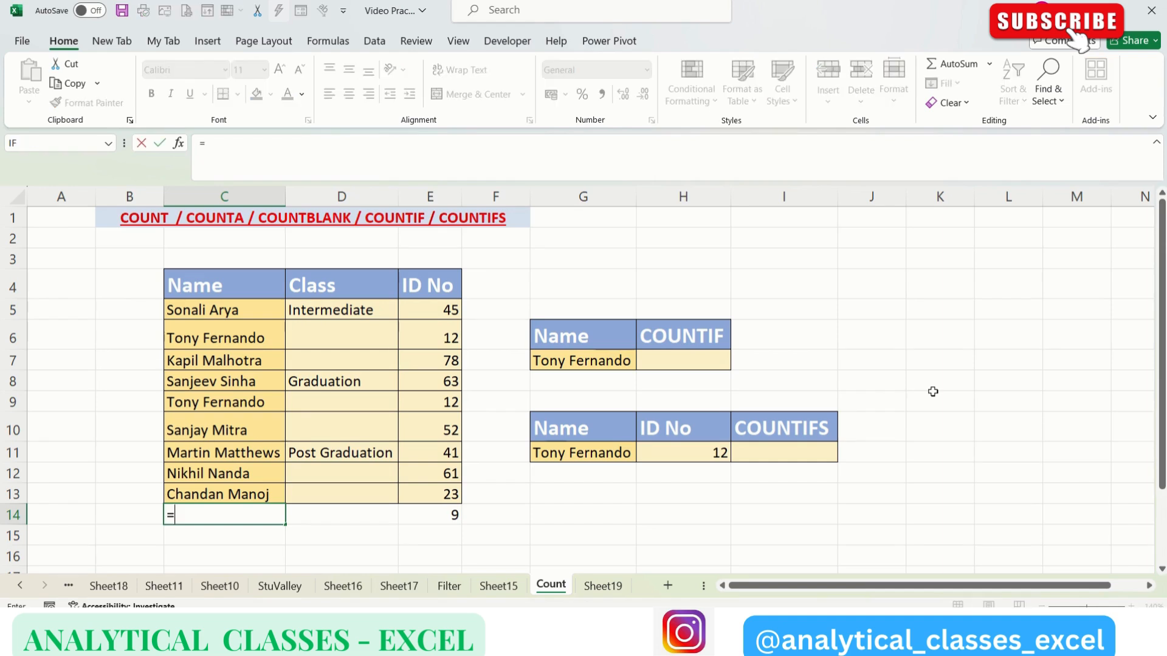
text(COUNT)
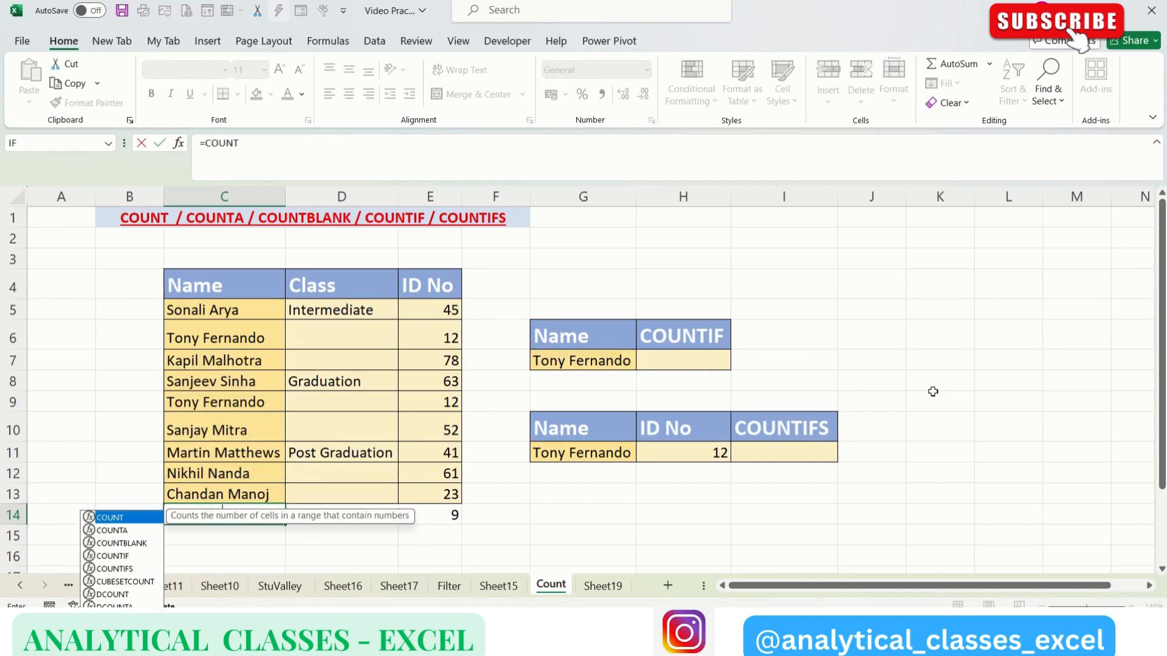
text(()
key(BackSpace)
text(A()
key(Up)
key(Up)
key(Up)
key(Up)
key(Up)
key(Up)
key(Up)
key(Up)
key(Up)
key(shift+Down)
key(shift+Down)
key(shift+Down)
key(shift+Down)
key(shift+Down)
key(shift+Down)
key(shift+Down)
key(shift+Down)
key(Return)
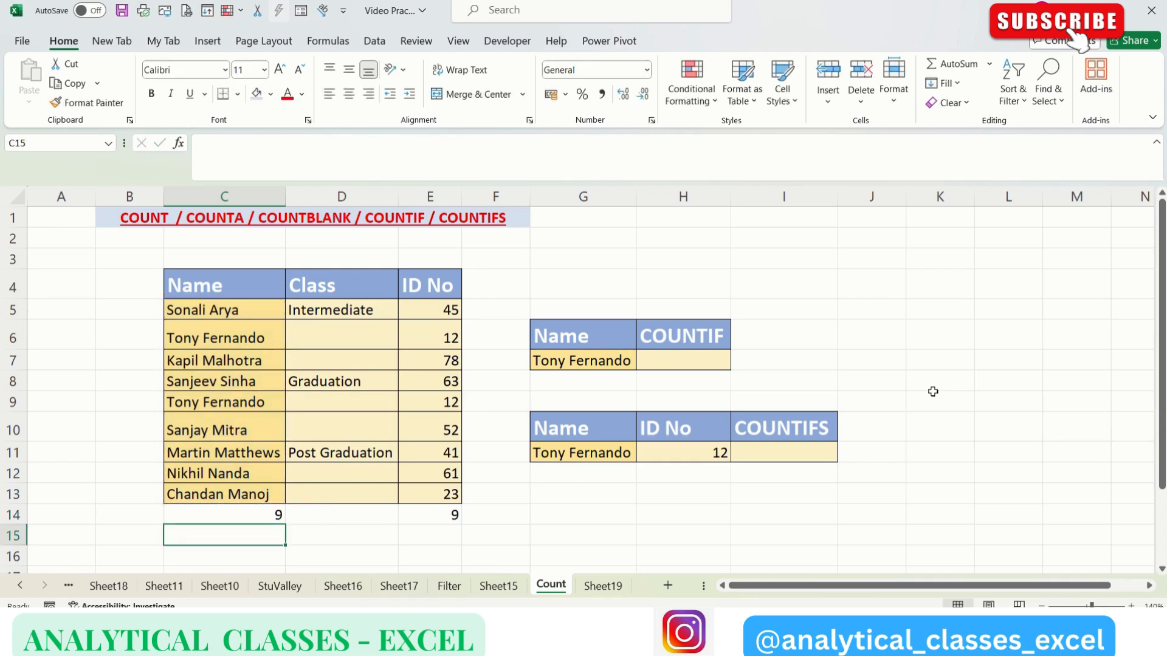
- Enter a COUNTBLANK formula in D14 that counts the empty Class cells in D5:D13
key(Right)
key(Up)
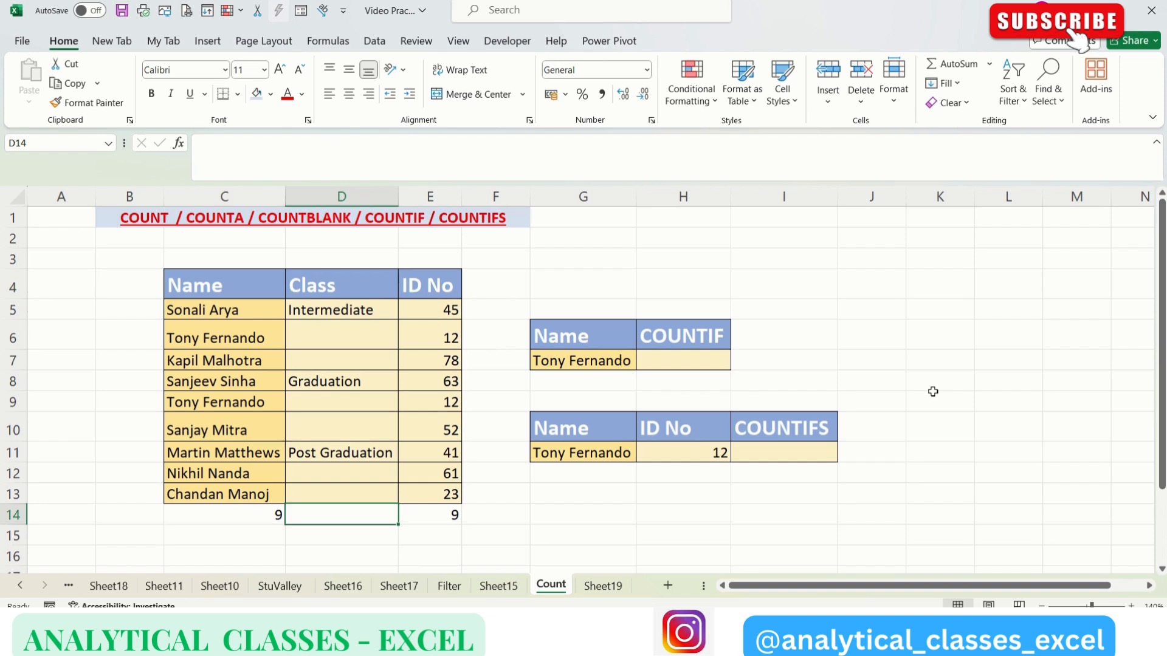
text(=)
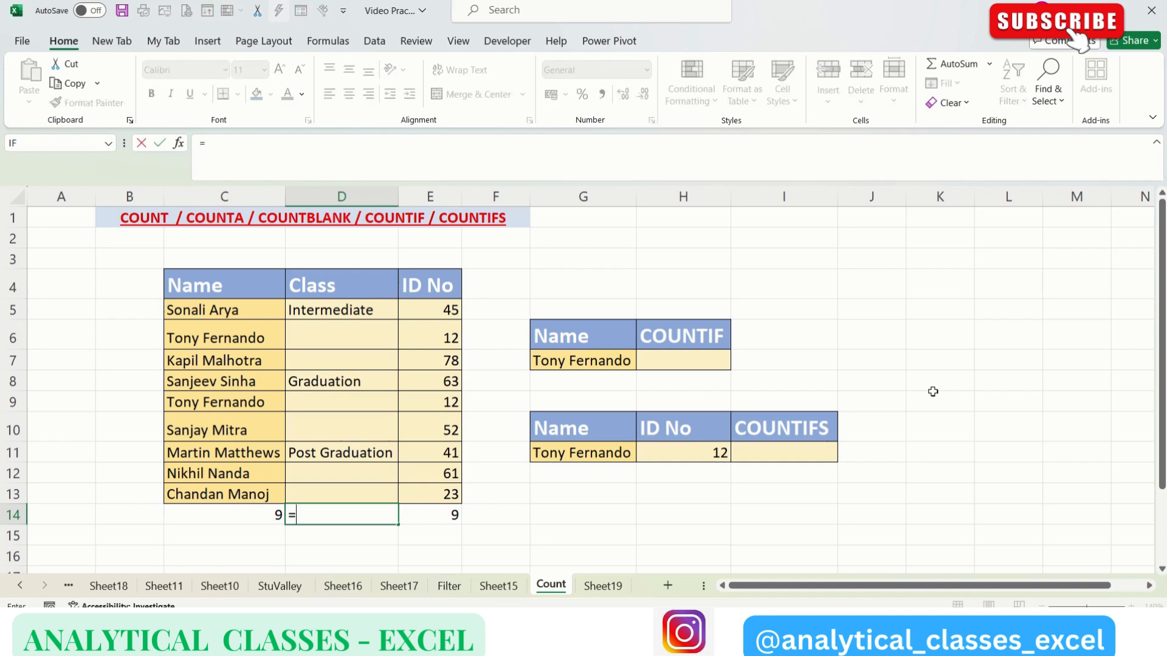
text(CO)
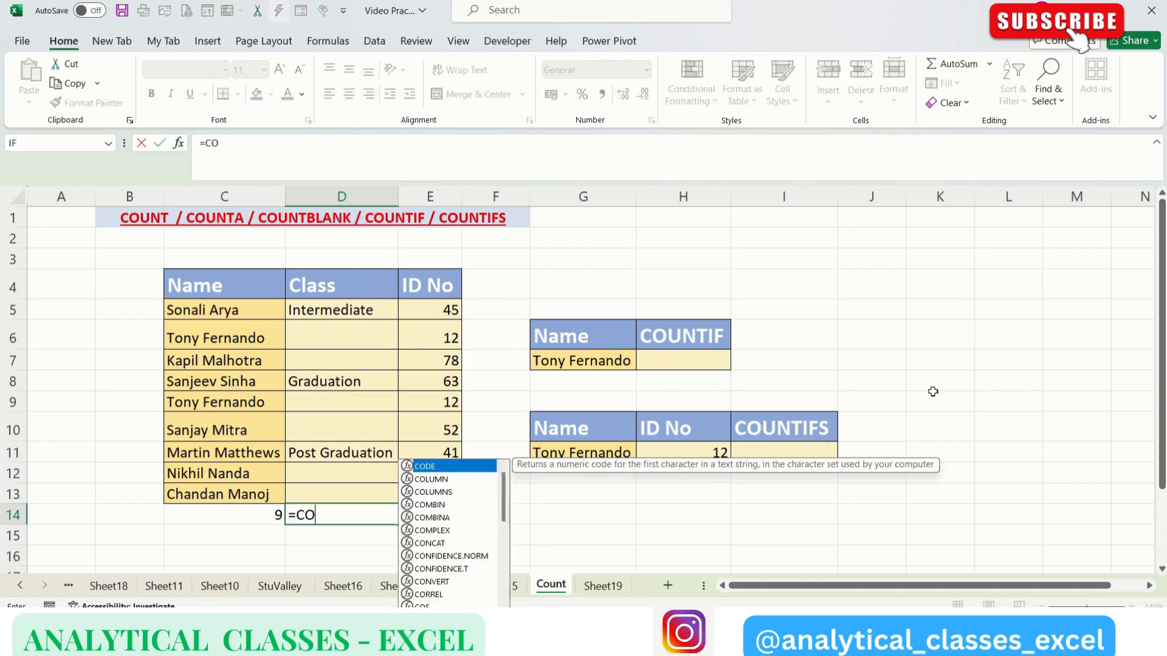
text(UNTBLANK()
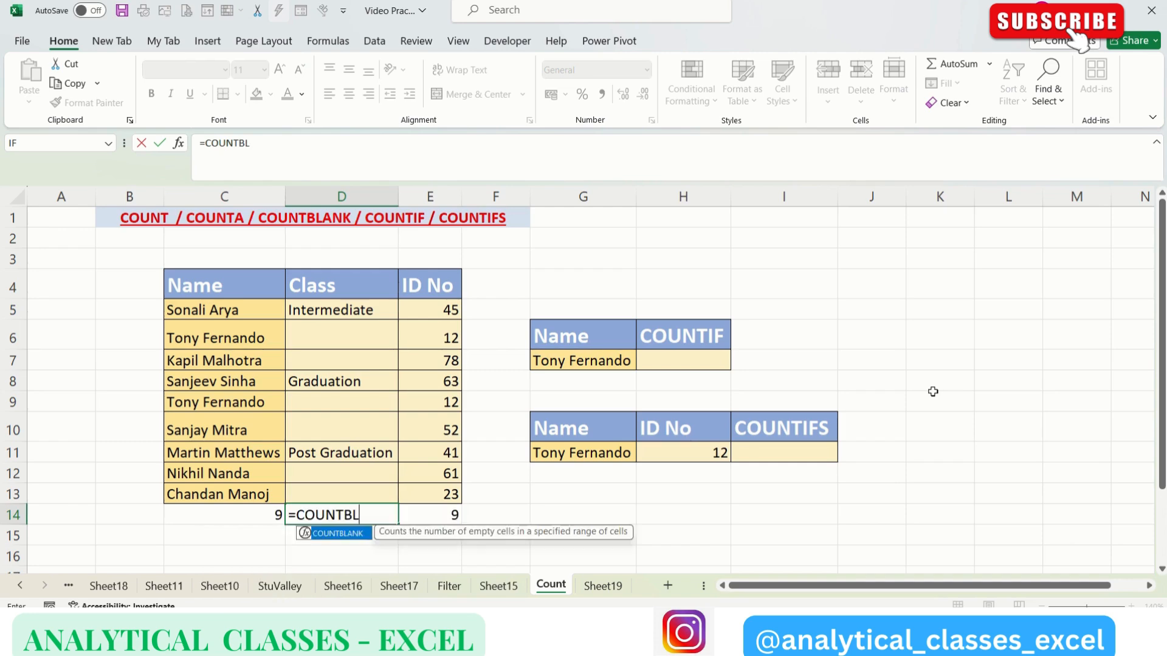
key(Up)
key(Up)
key(Up)
key(Up)
key(Up)
key(Up)
key(Up)
key(Up)
key(Up)
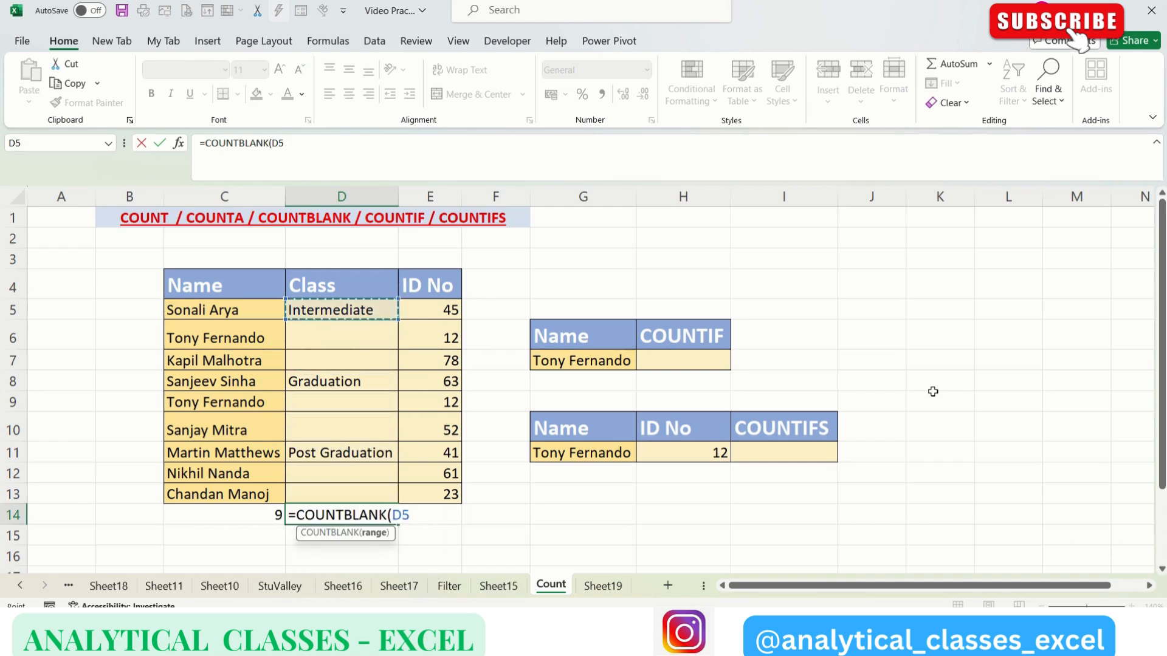
key(shift+Down)
key(shift+Down)
key(shift+Down)
key(shift+Down)
key(shift+Down)
key(shift+Down)
key(shift+Down)
text())
key(Return)
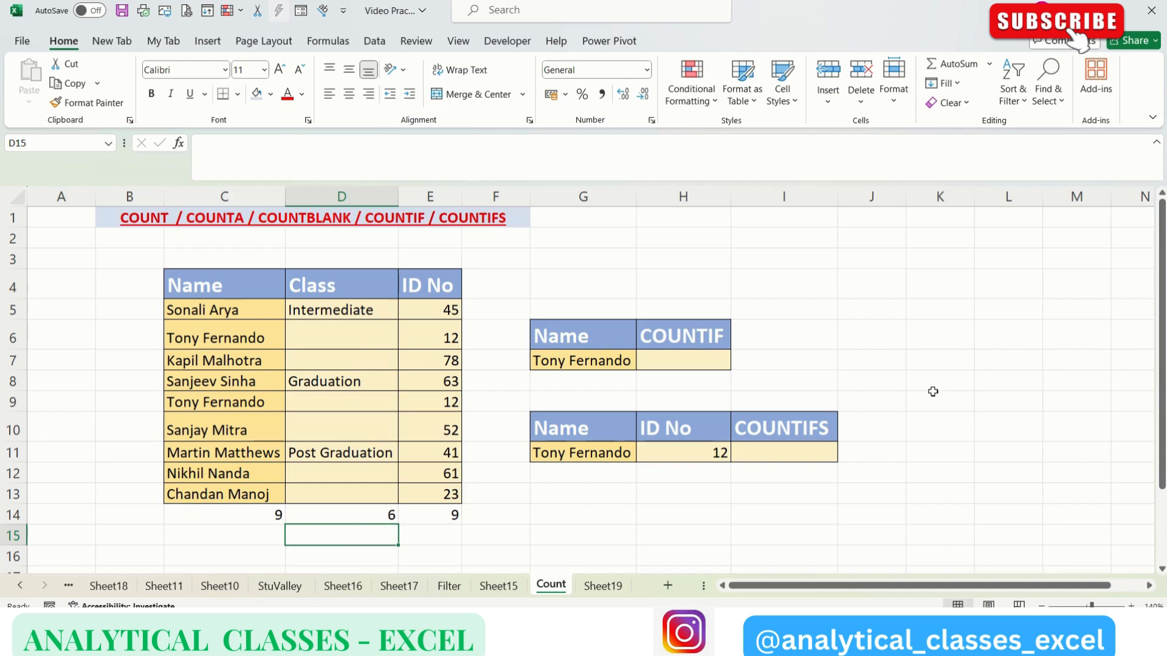
key(Up)
key(Up)
key(Left)
key(Right)
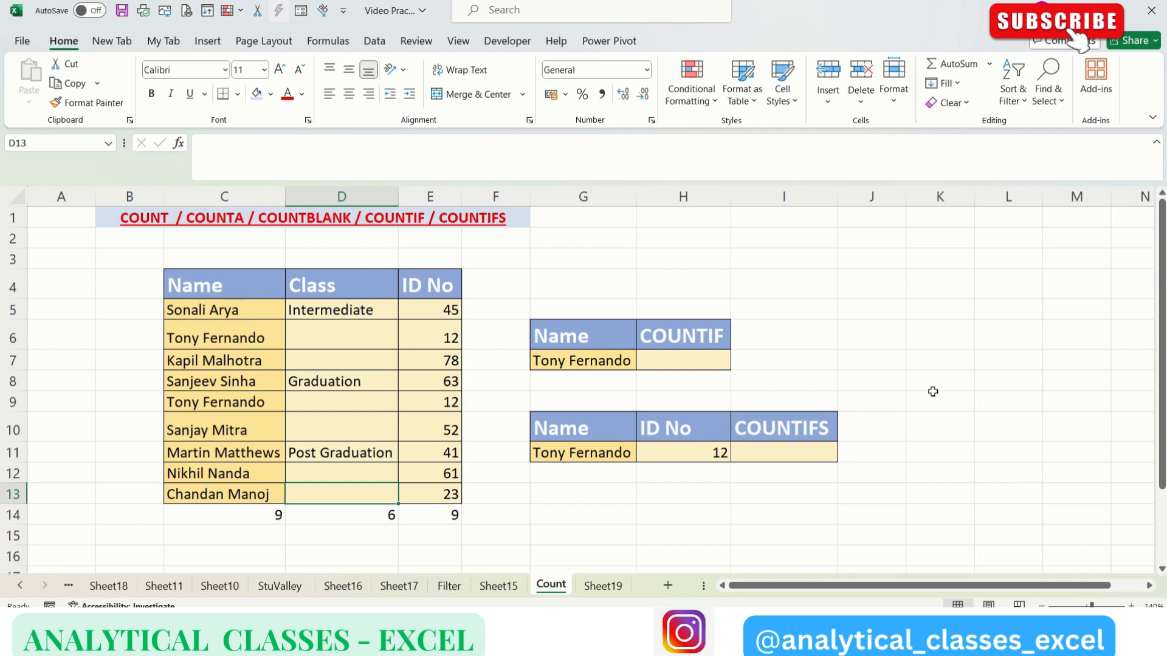
click(703, 352)
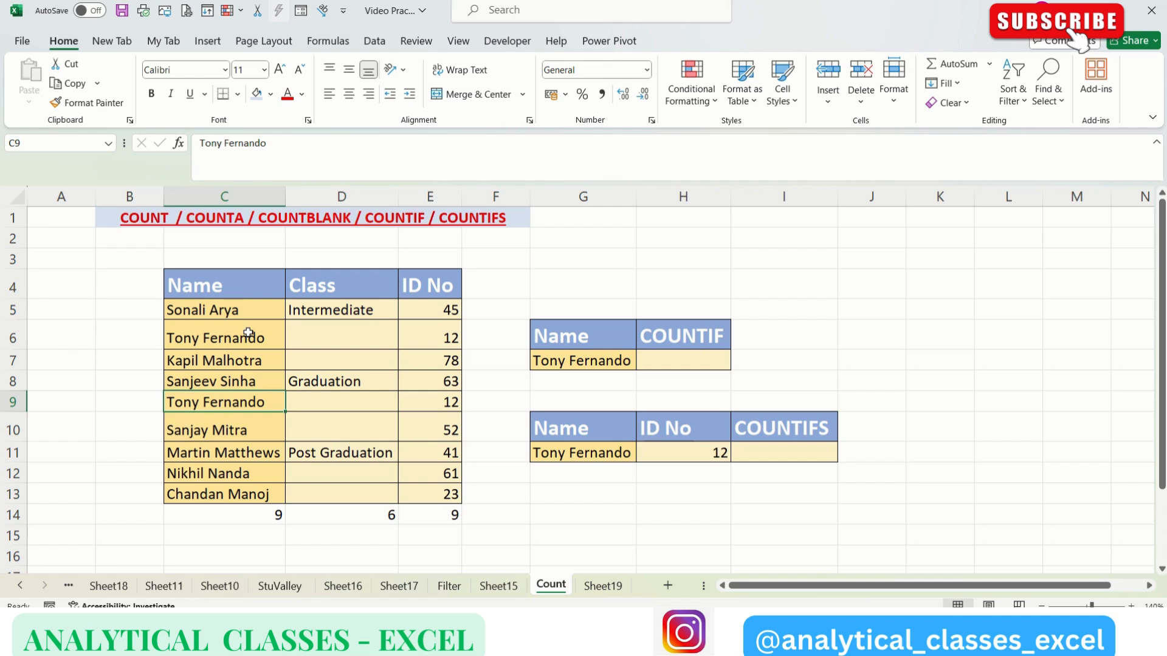
key(Up)
key(Up)
key(Up)
key(Up)
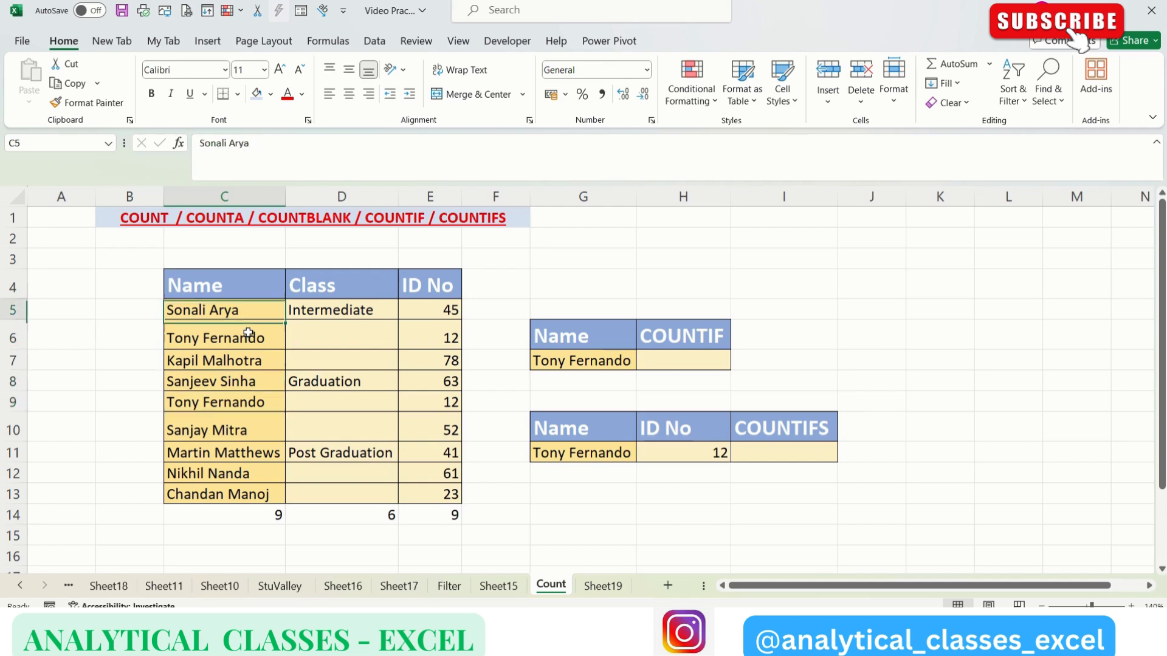
- Make the two matching names in C6 and C9 bold
click(263, 336)
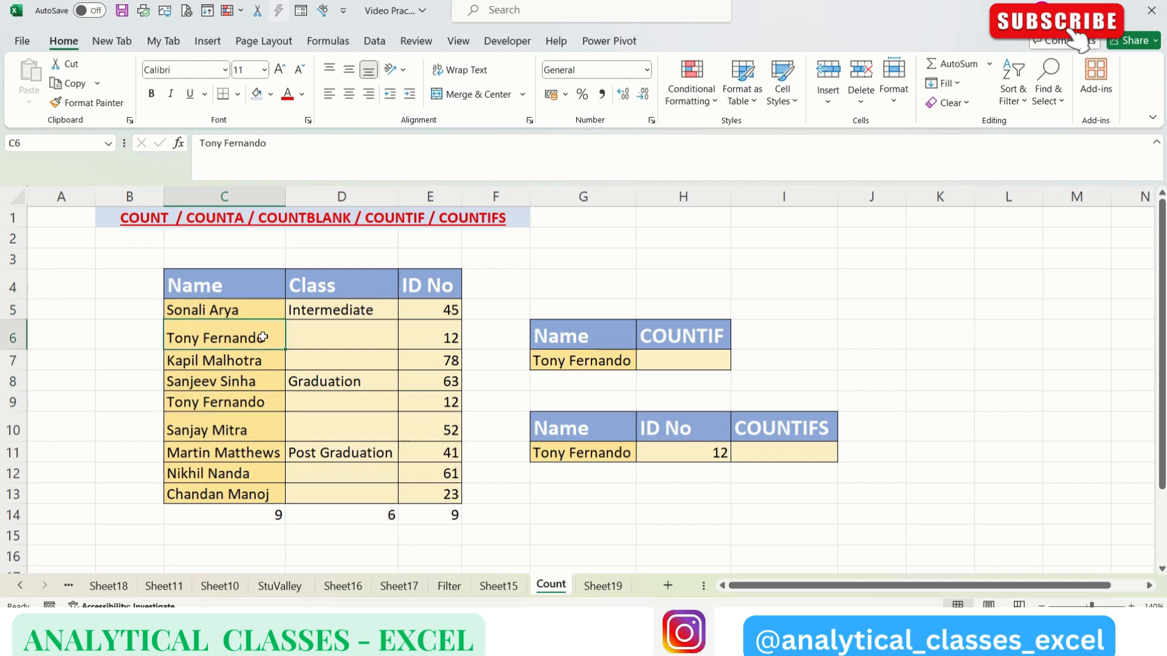
key(ctrl+b)
key(Down)
key(Down)
key(Down)
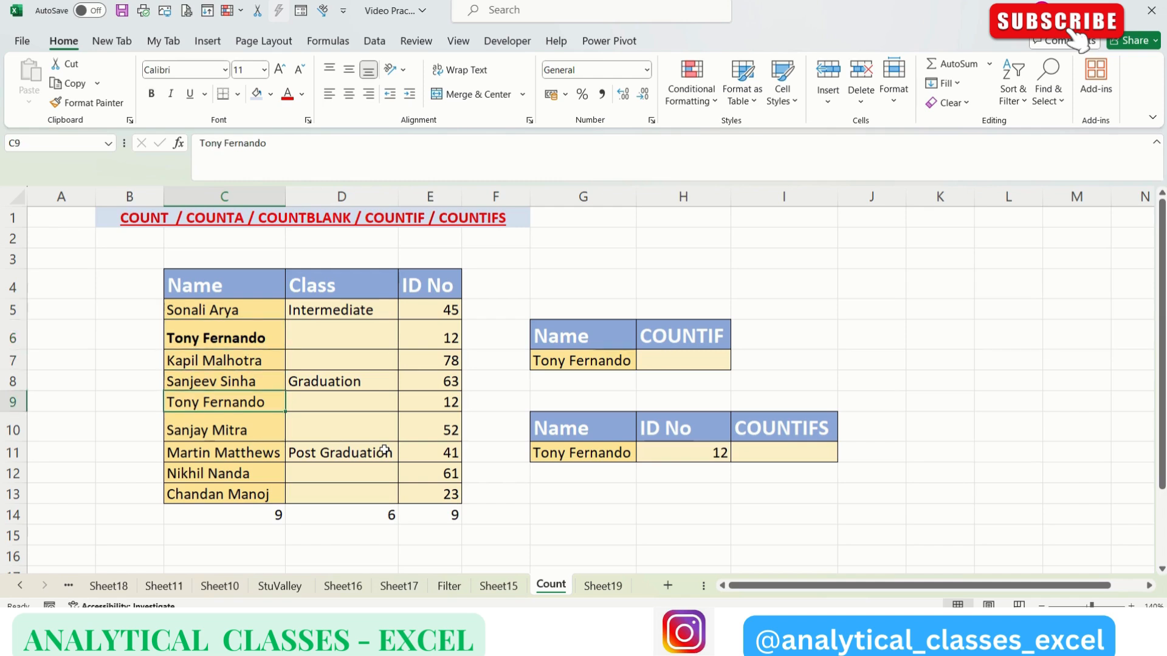
key(ctrl+b)
- Enter a COUNTIF formula in H7 with the range C5:C13 and the name in G7 as criteria
click(659, 360)
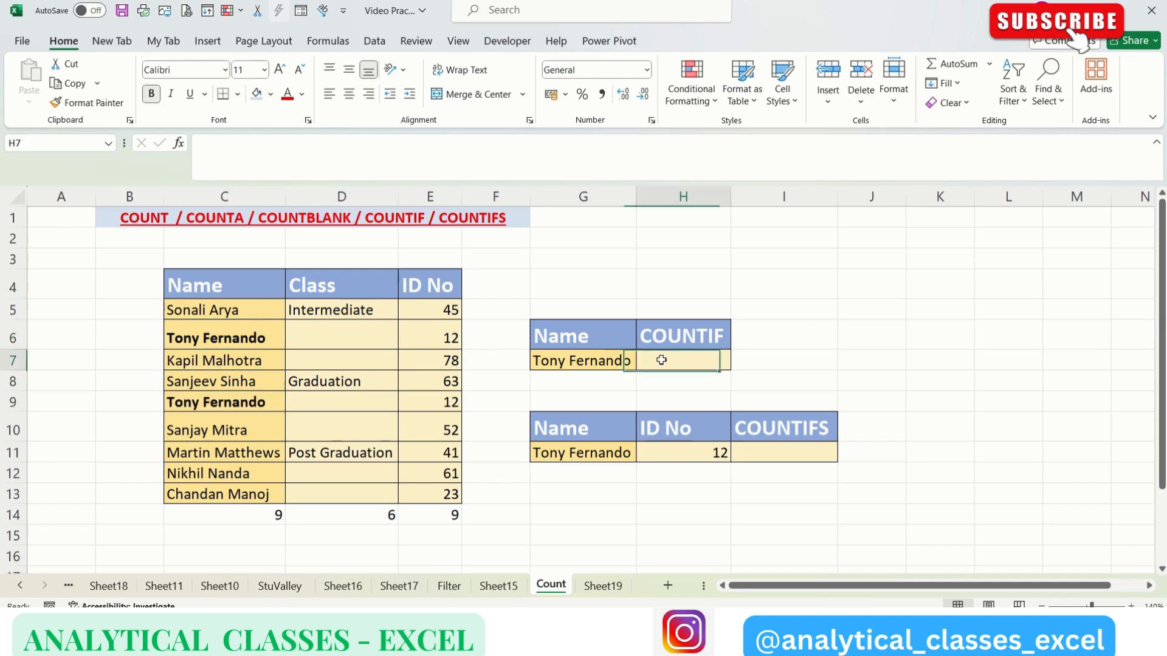
text(=COU)
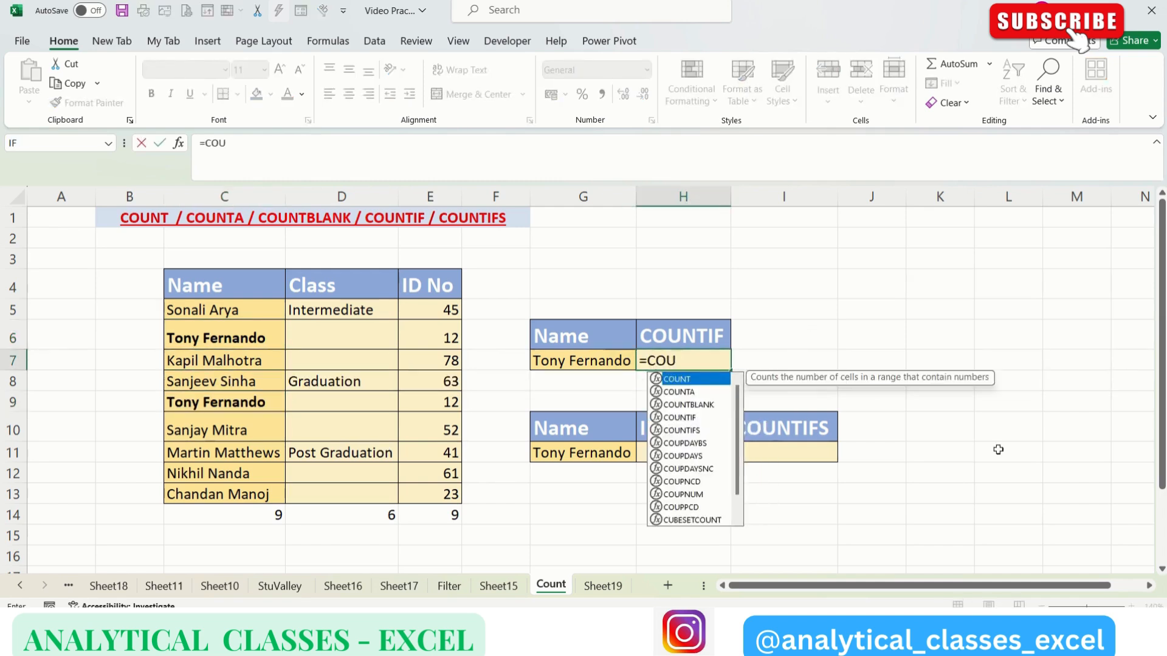
text(NTIF()
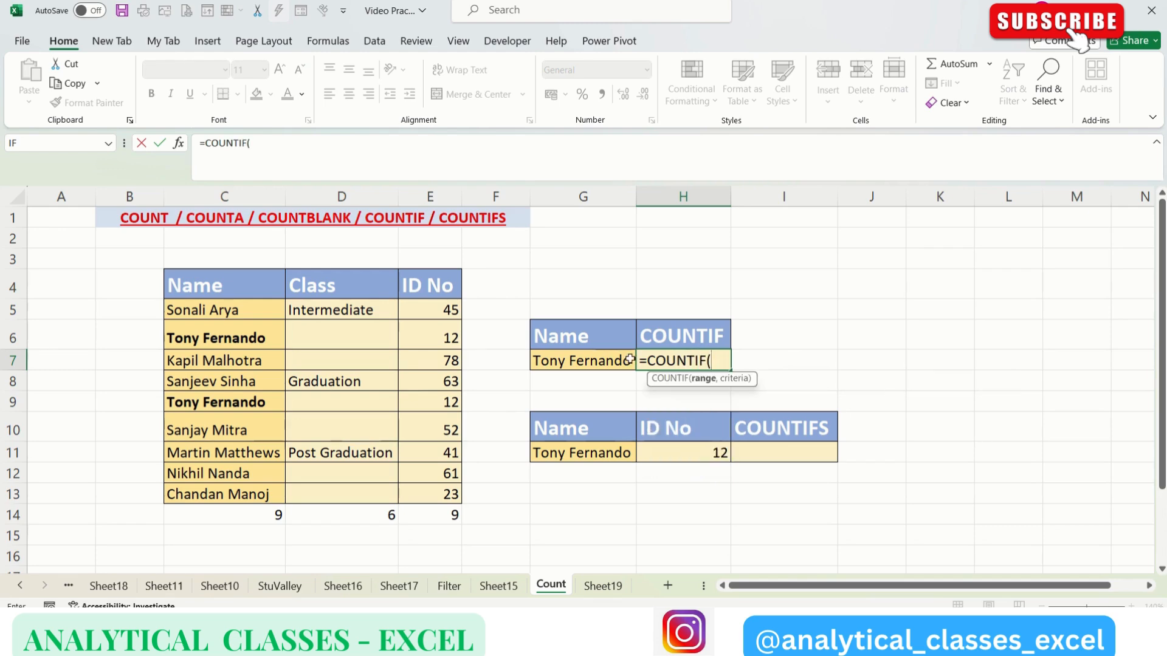
drag(220, 306, 210, 497)
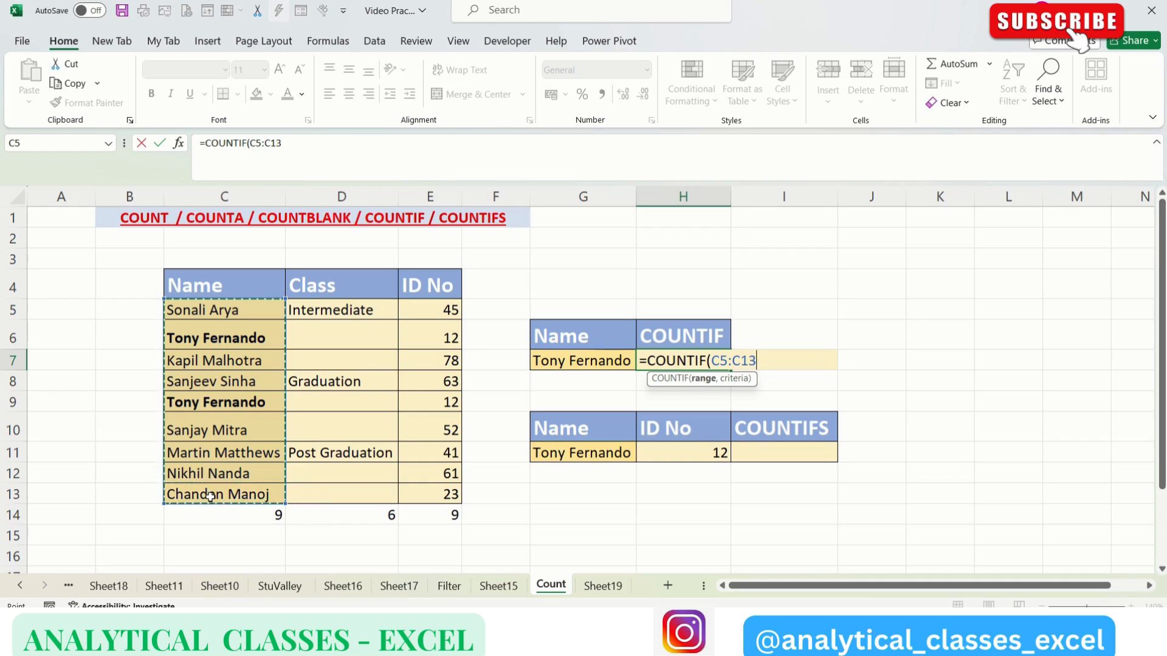
text(,)
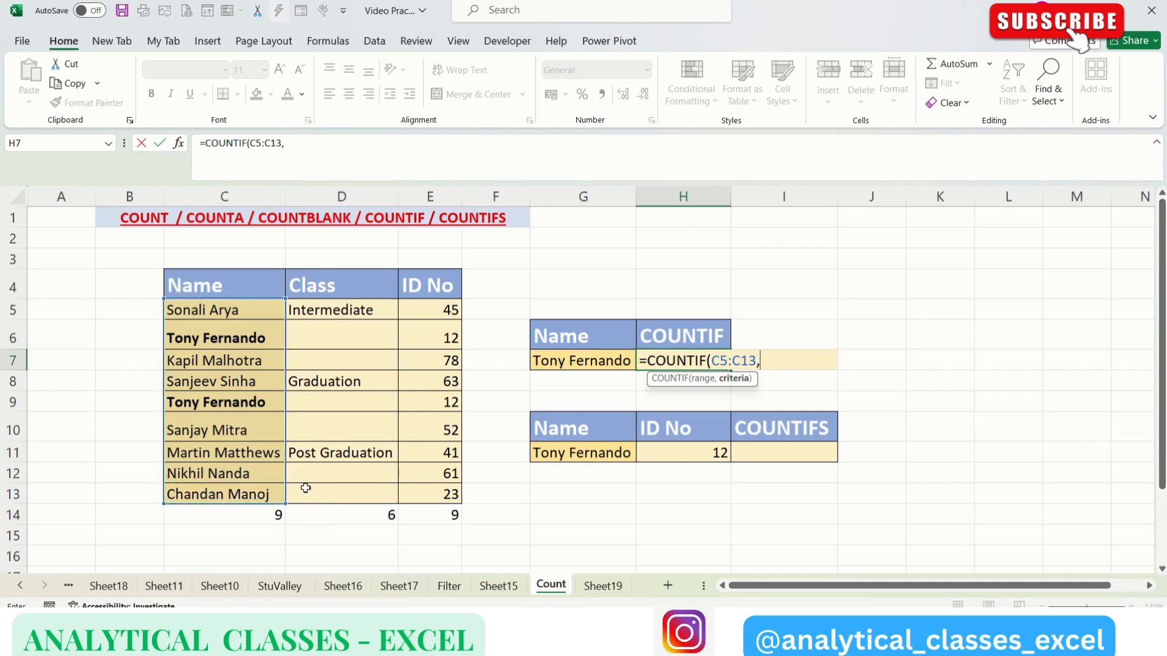
click(568, 360)
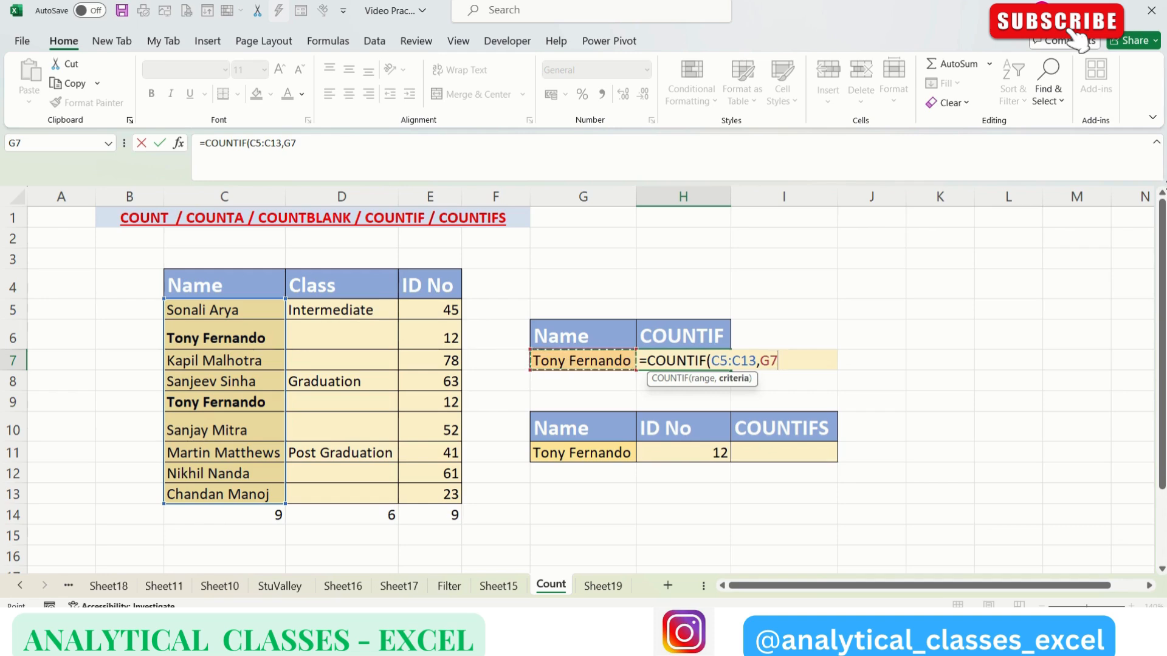
key(Return)
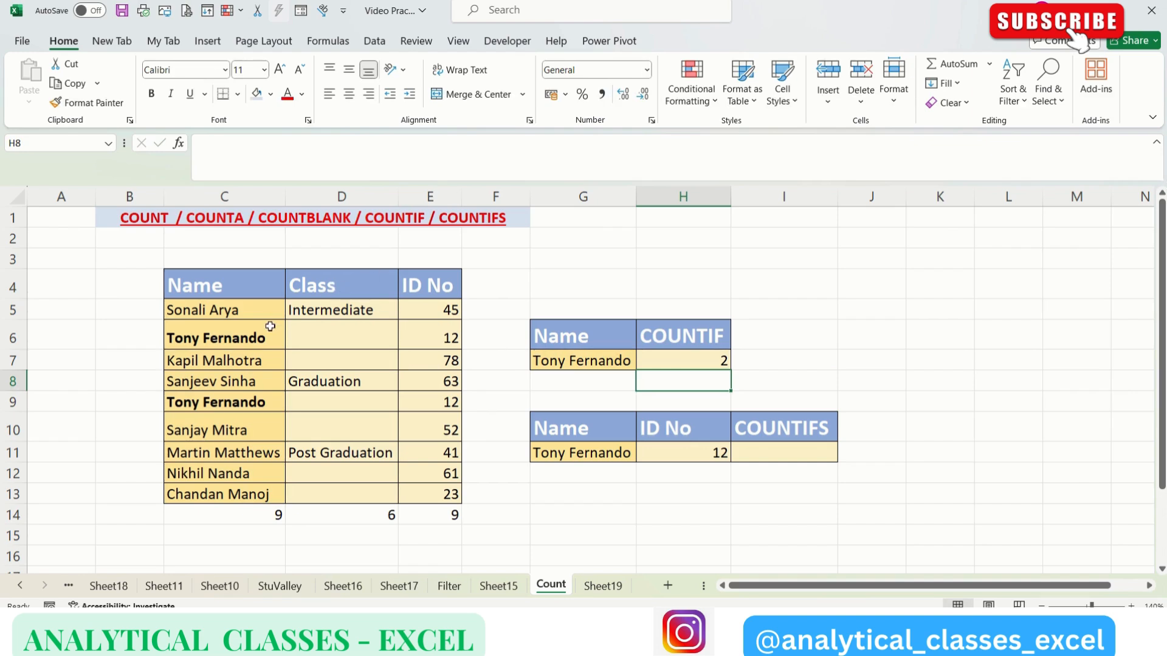
- Copy the bold name from C6 over the name in C12 and check the COUNTIF cell H7
click(249, 337)
key(ctrl+c)
click(218, 474)
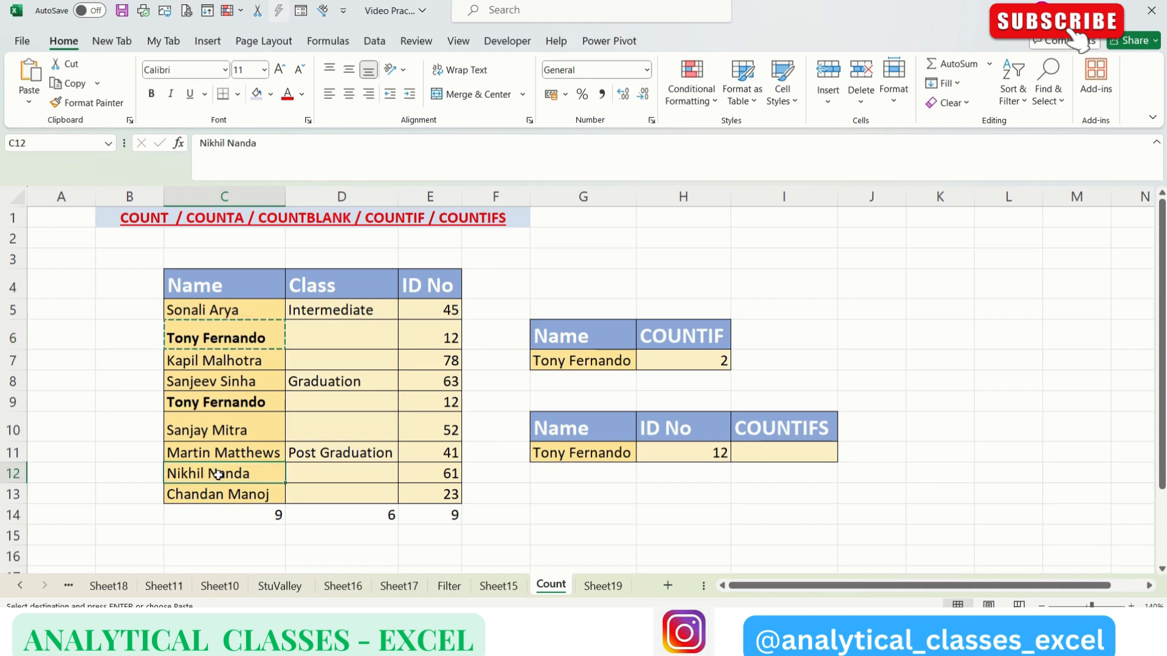
key(ctrl+v)
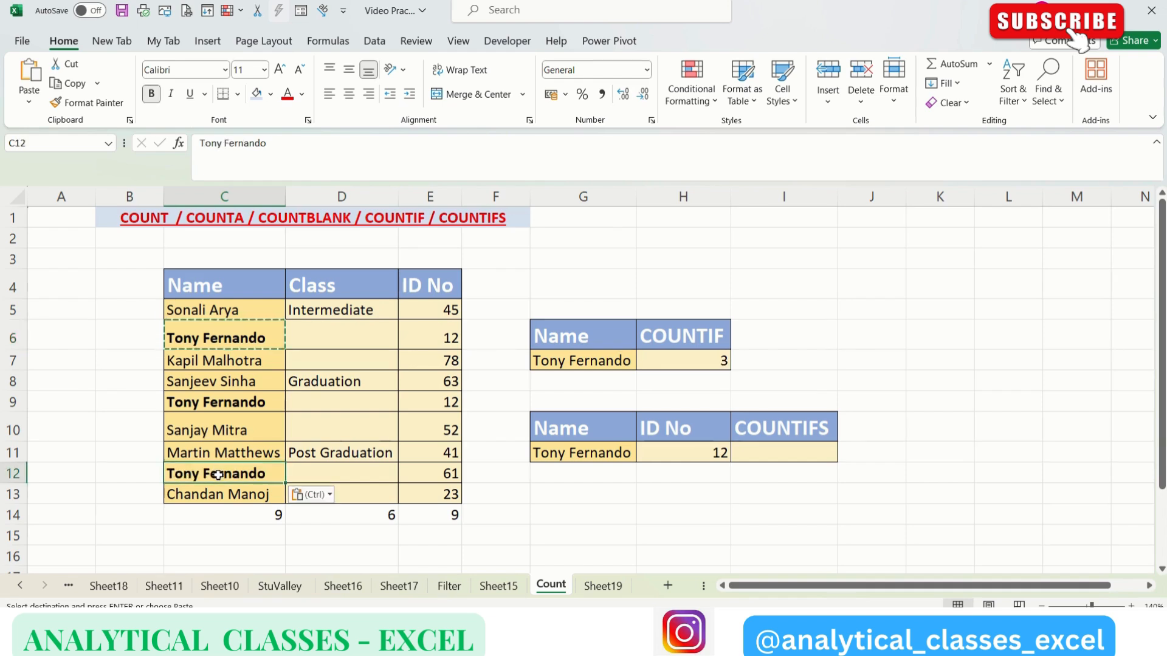
click(700, 358)
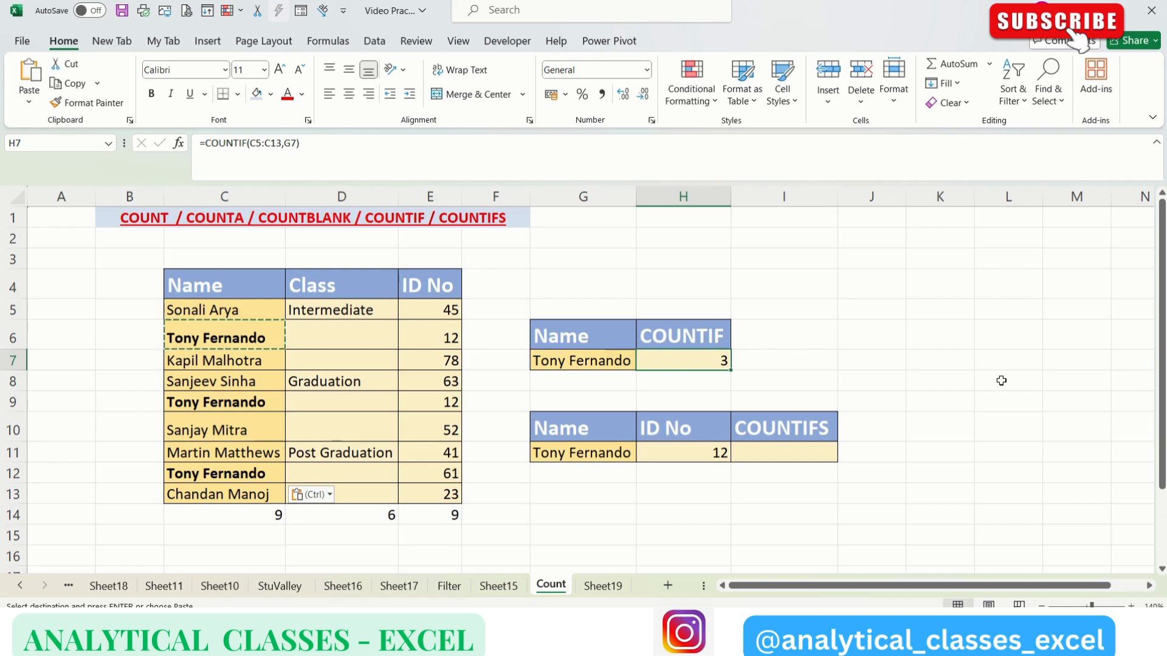
- Enter a COUNTIFS formula in I11 matching C5:C13 to the name in G11 and E5:E13 to the ID No in H11
click(788, 451)
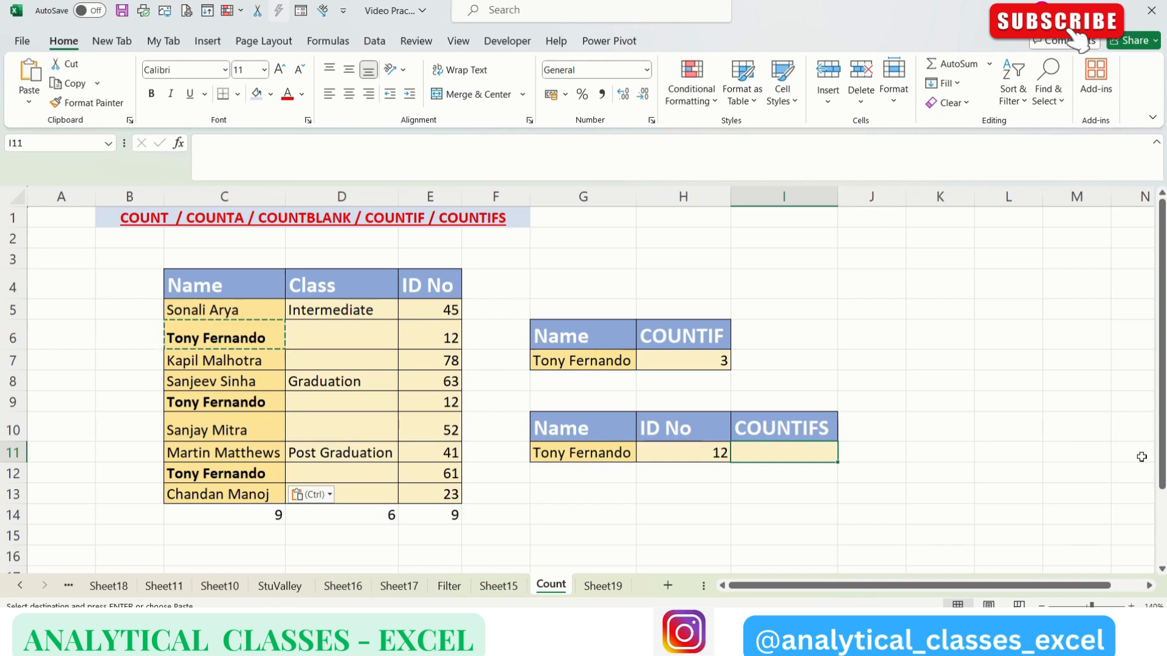
text(=C)
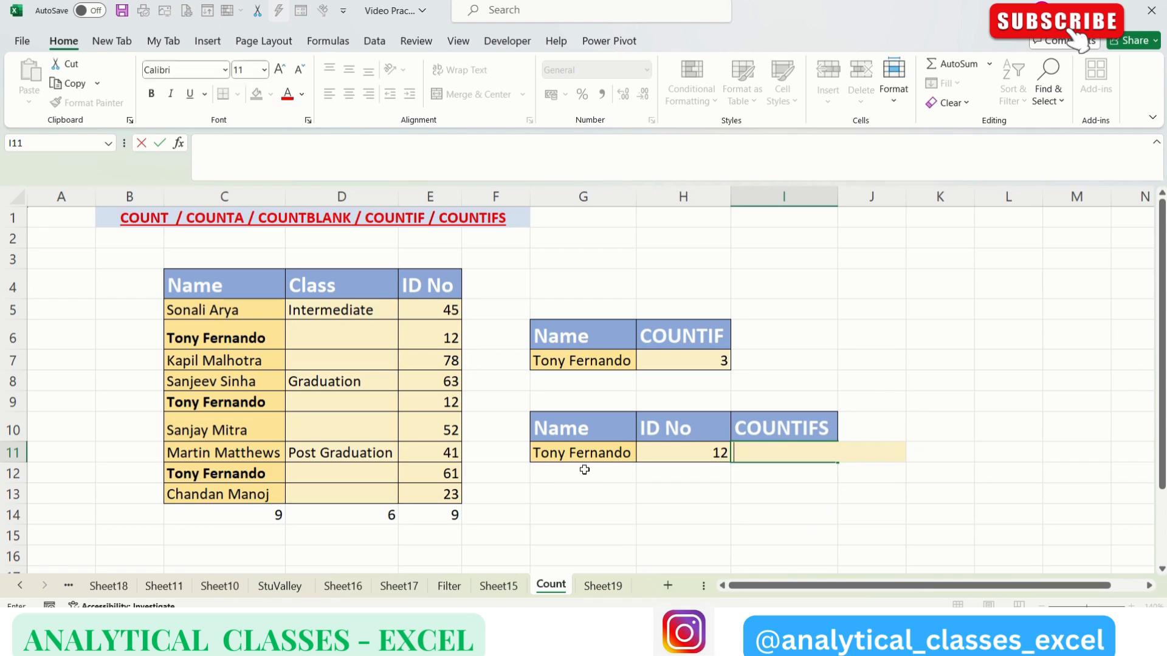
text(OUNTI)
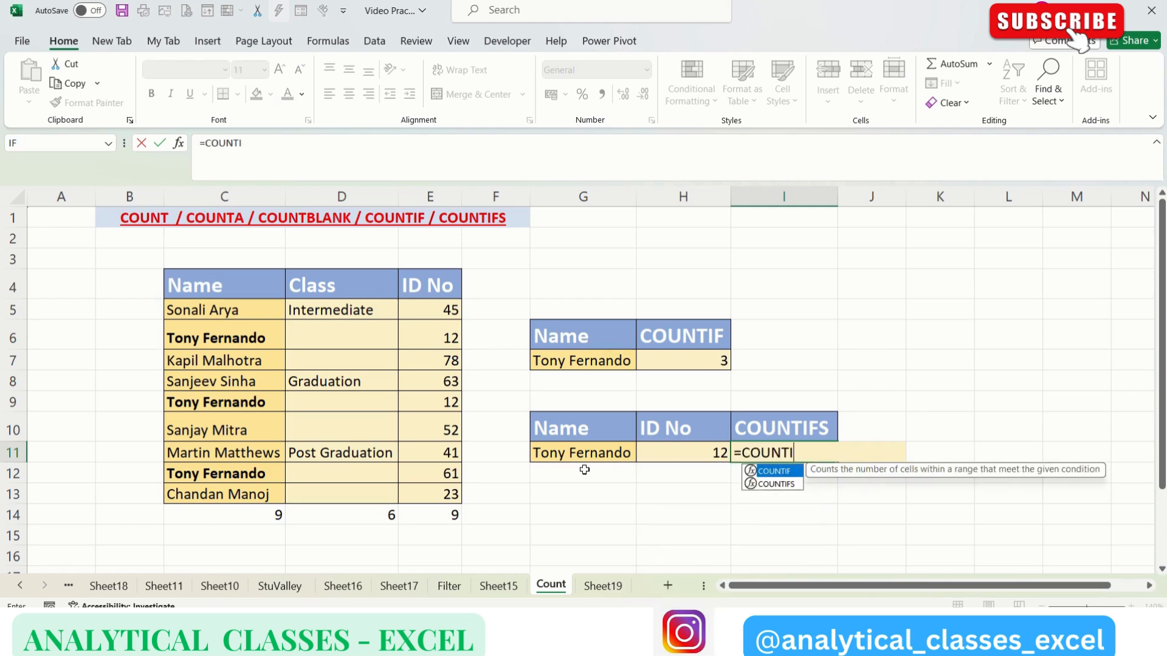
text(FS()
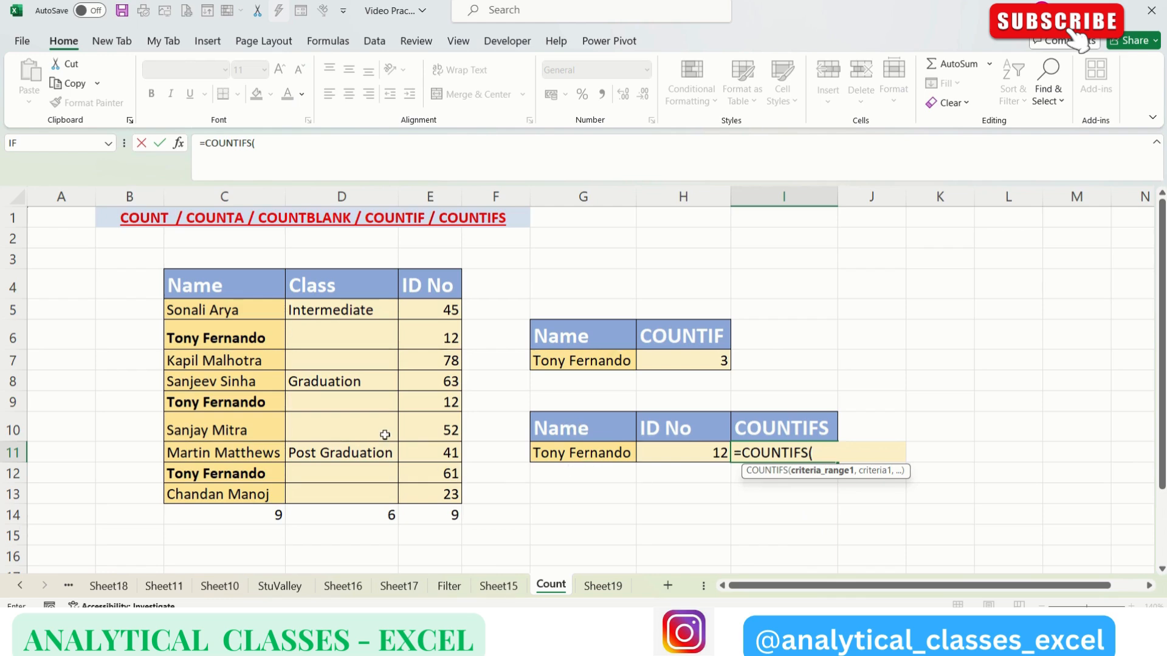
drag(226, 311, 227, 489)
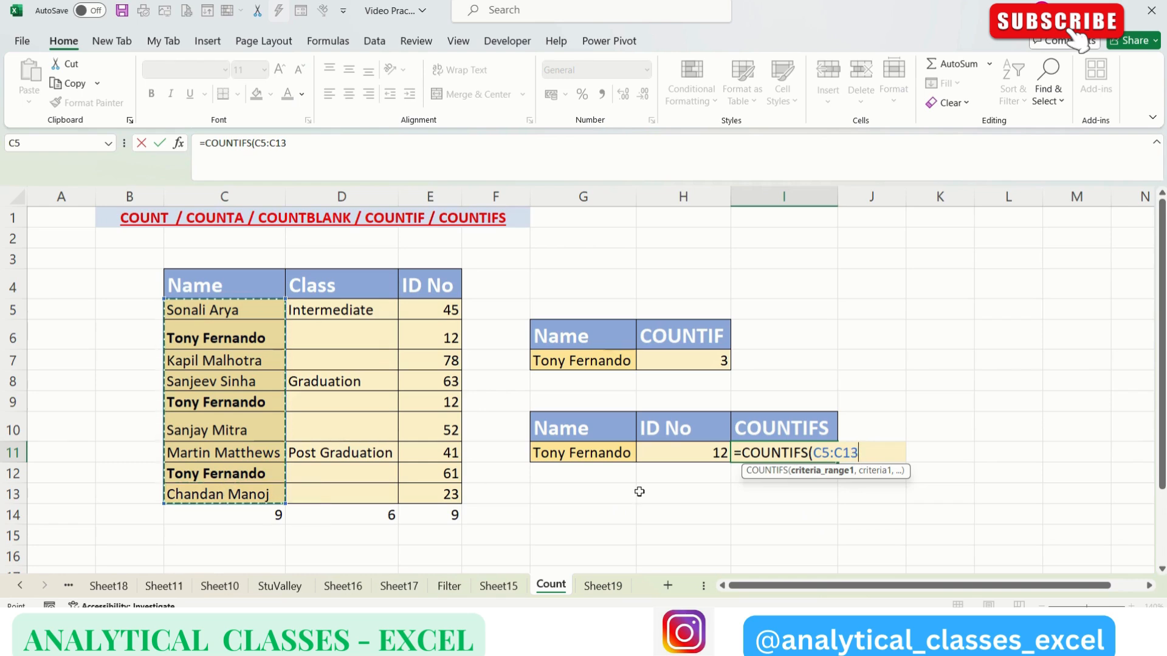
text(,)
click(606, 456)
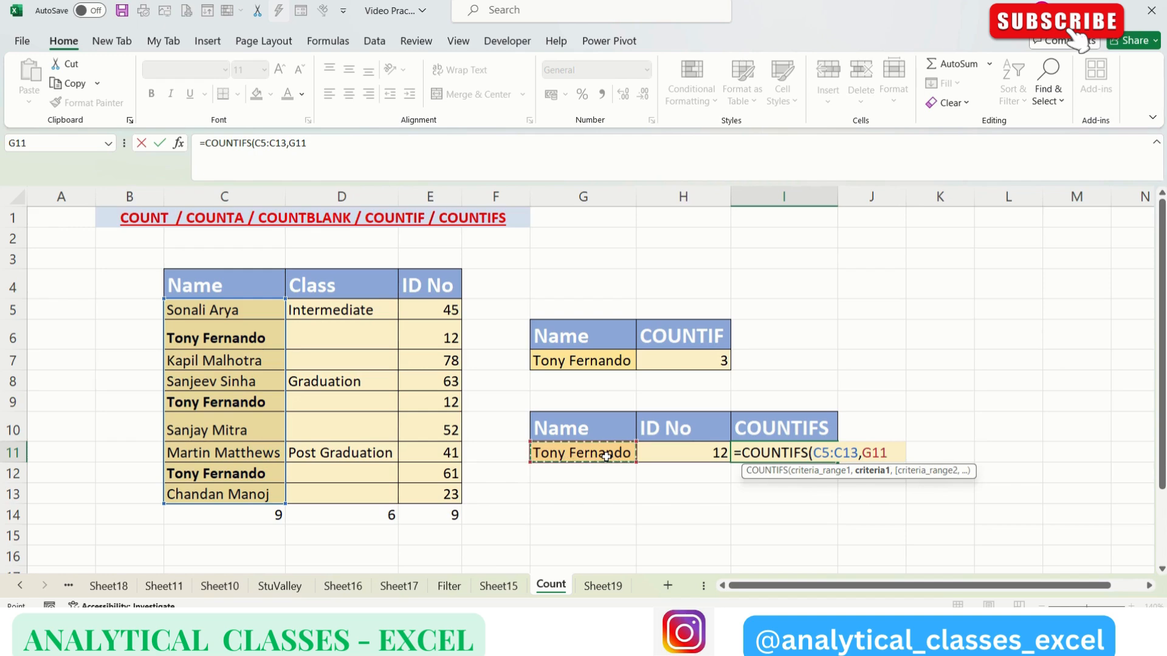
text(,)
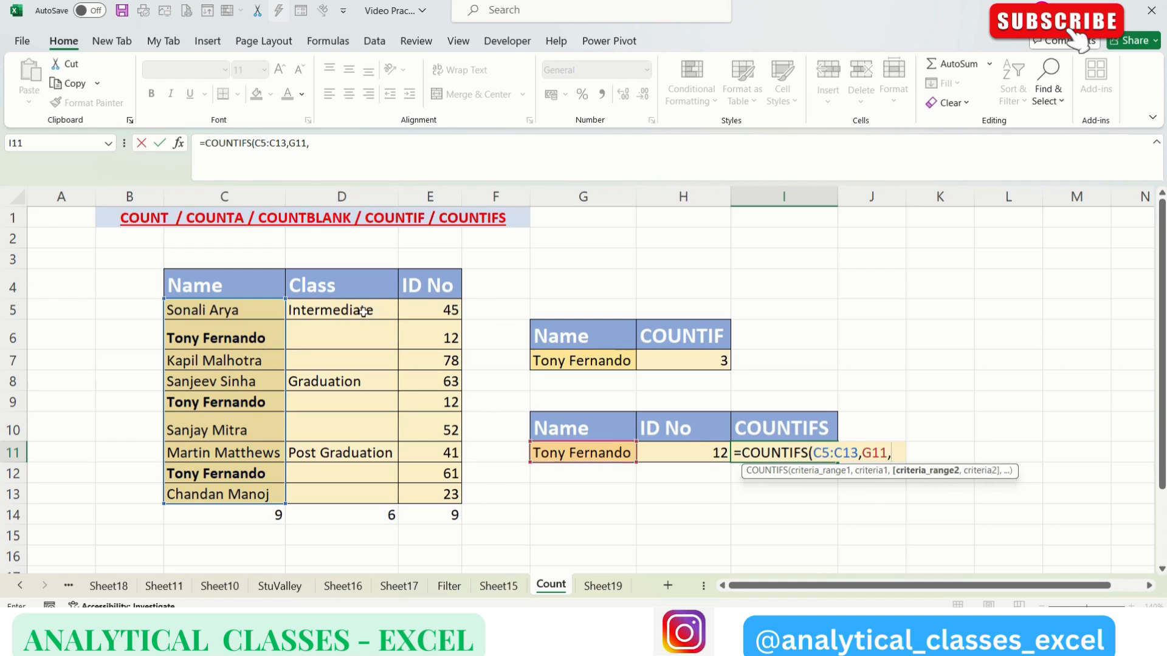
drag(432, 307, 451, 486)
text(,)
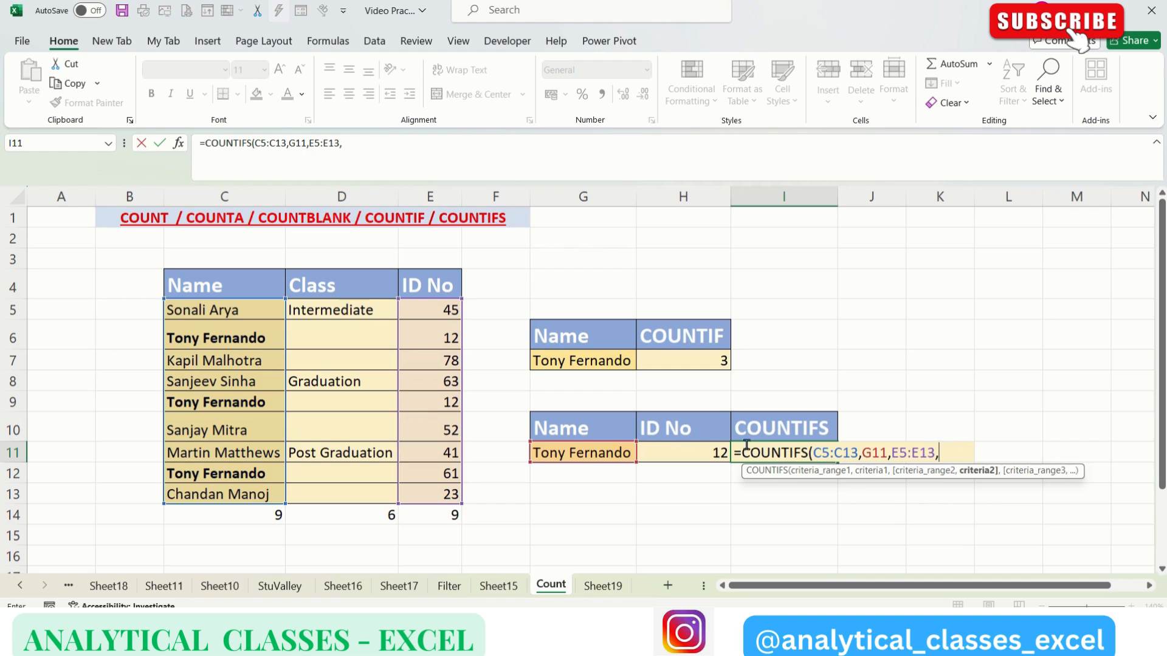
click(682, 446)
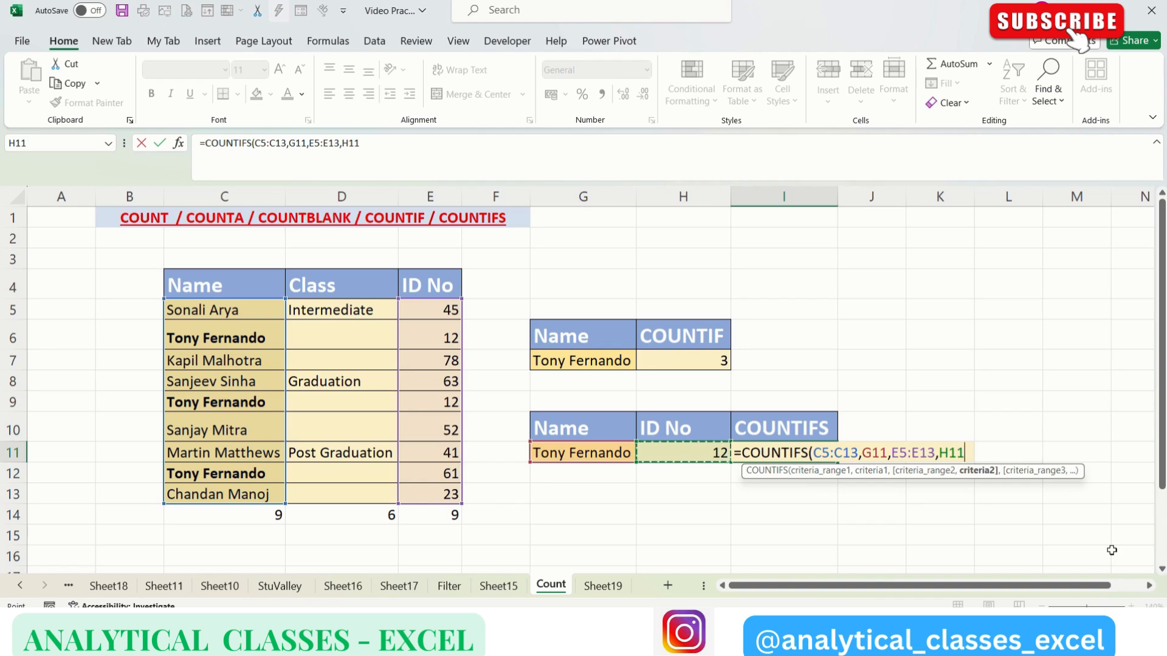
key(Return)
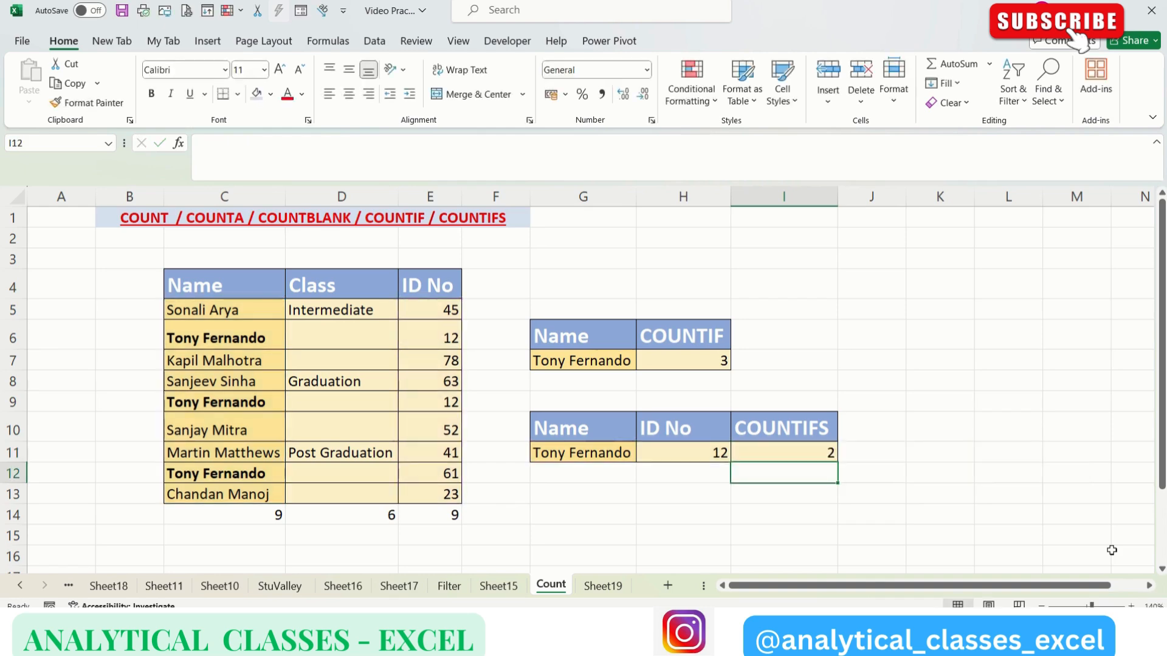
- Make the whole record in C6:E6 bold and remove the bold formatting from the record in C9:E9
click(206, 341)
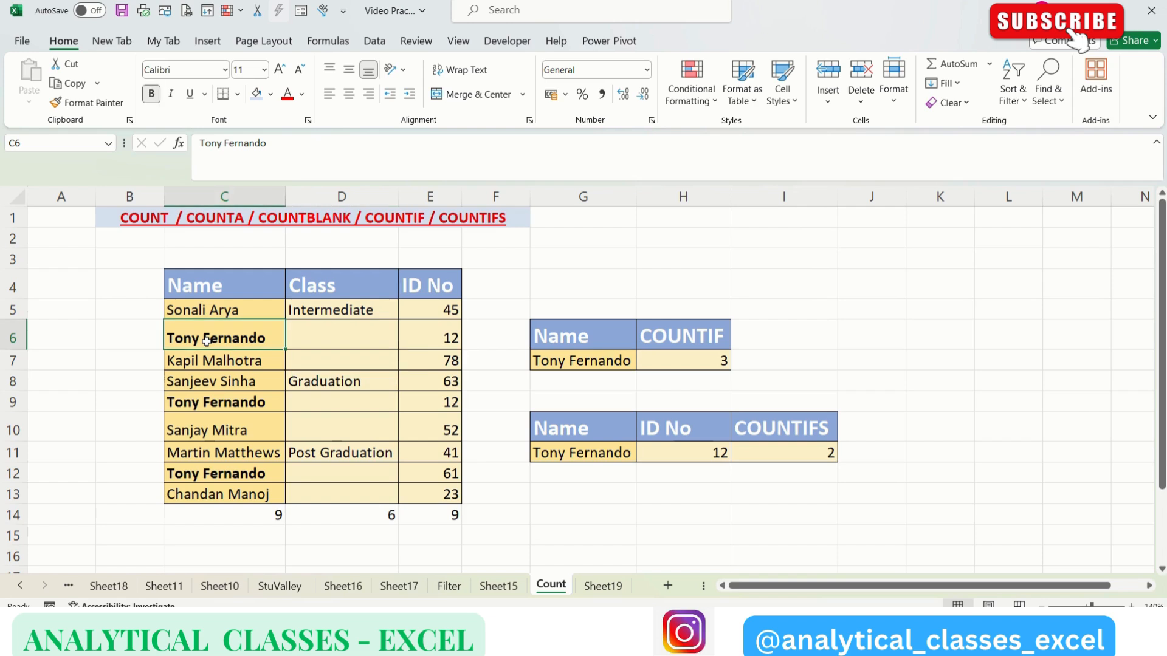
drag(207, 341, 414, 338)
key(ctrl+b)
key(ctrl+b)
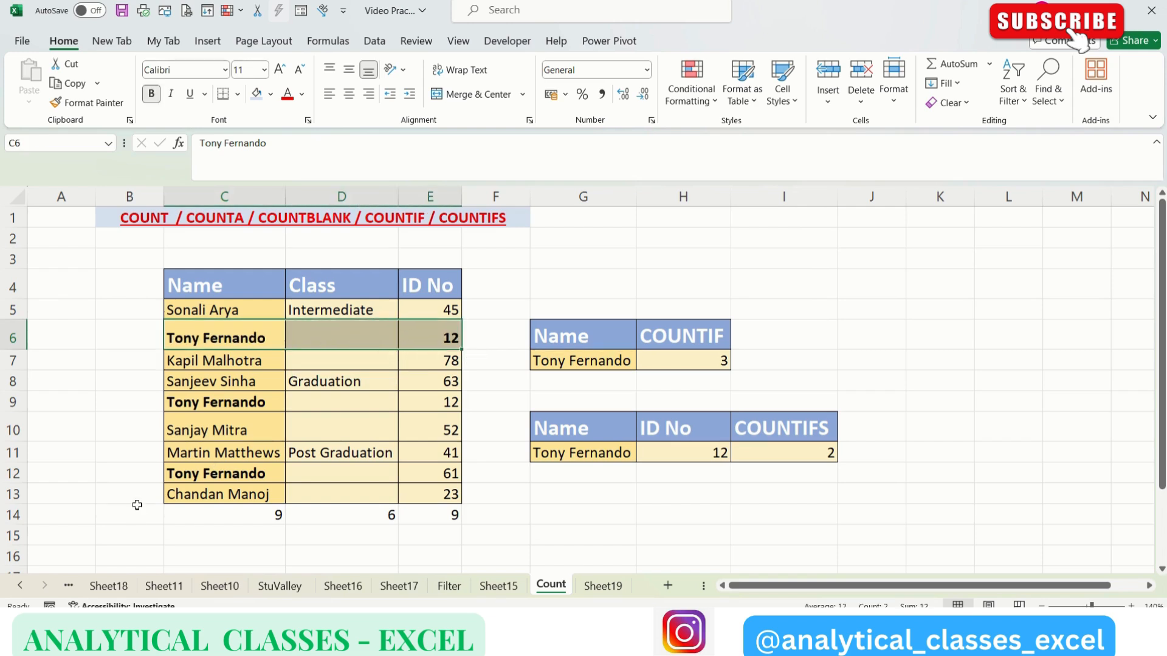
drag(185, 402, 426, 403)
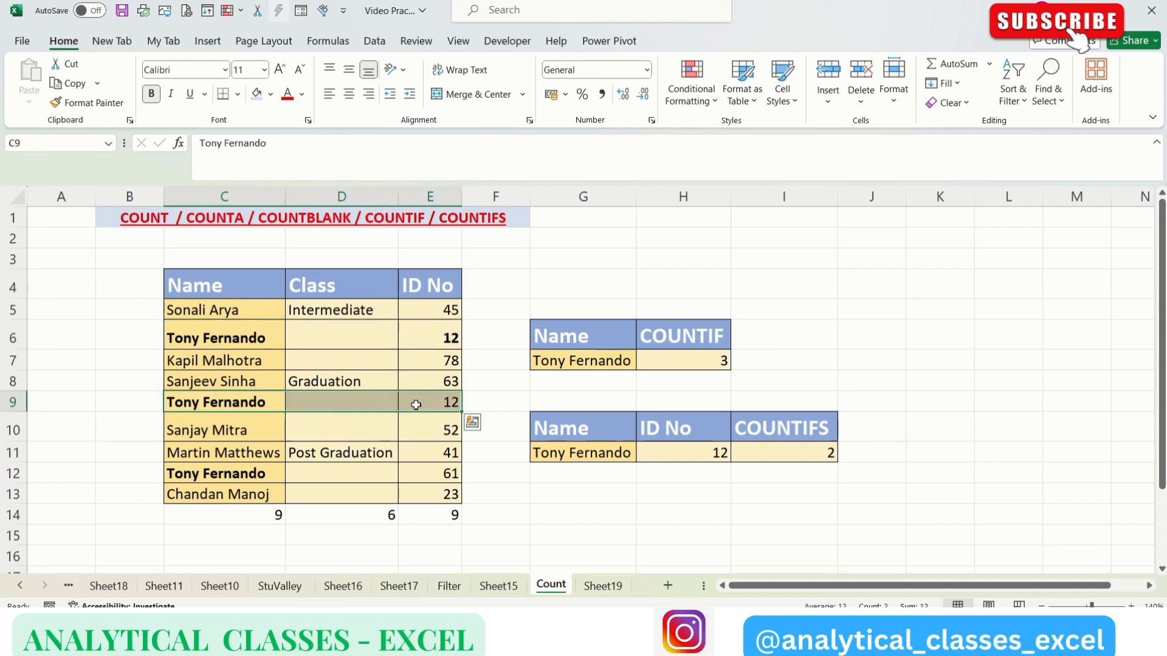
key(ctrl+b)
- Replace the ID No in E12 with the same ID No as the criterion in H11
click(209, 469)
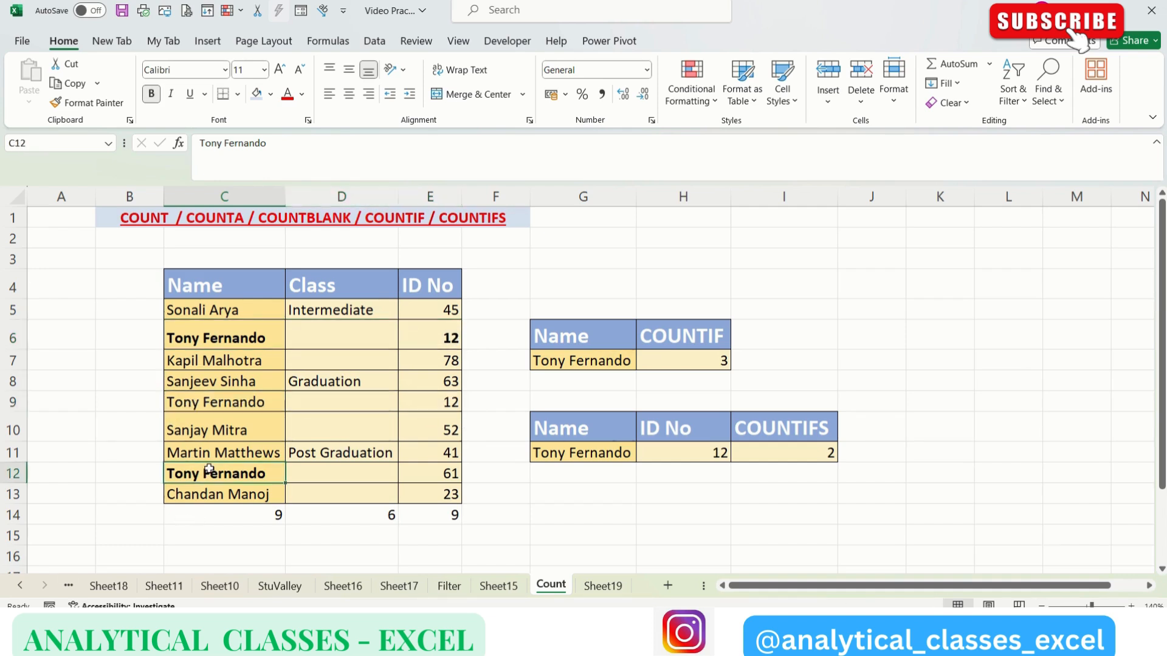
key(Right)
key(Right)
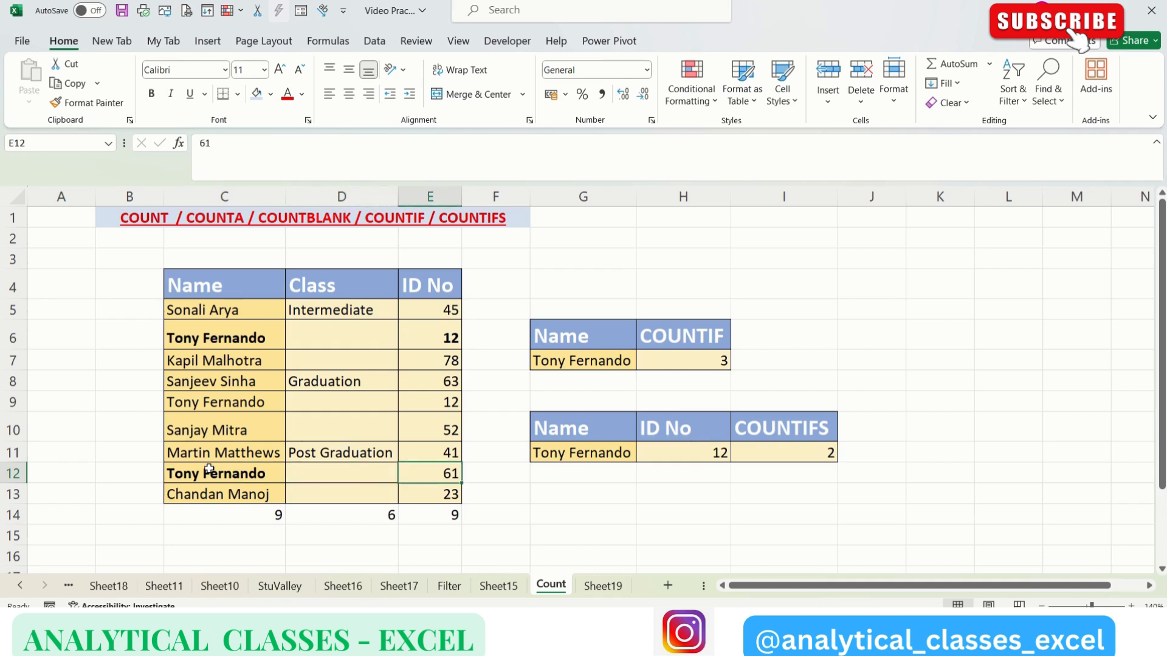
text(12)
key(Return)
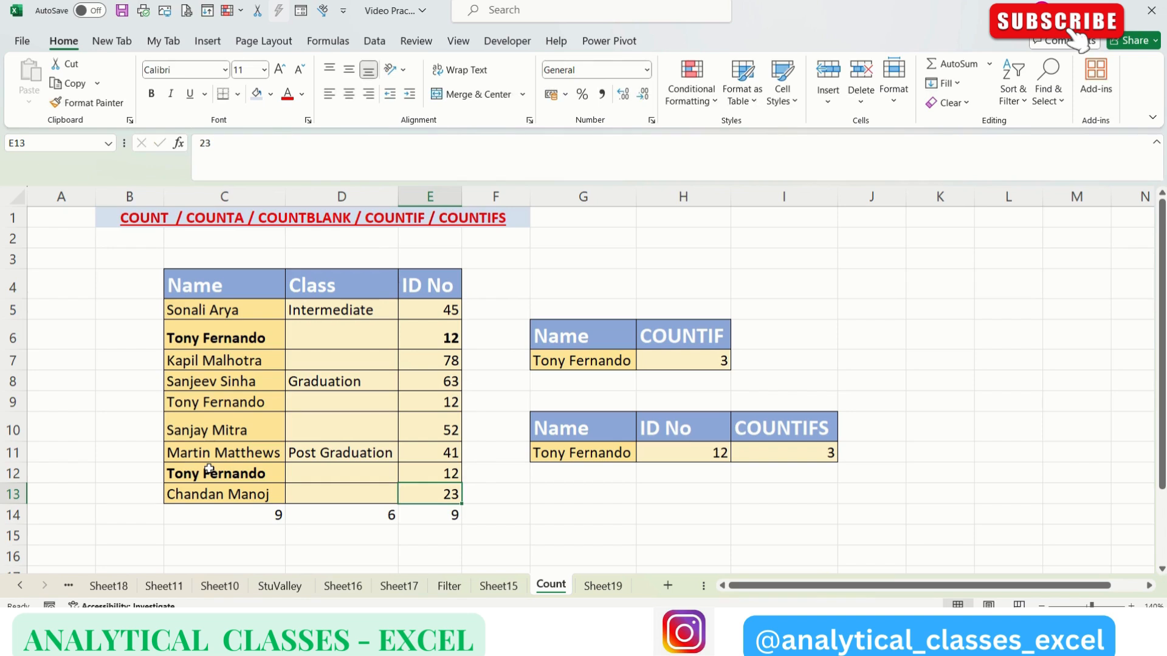
- Copy the bold record in C6:E6 over the record in C10:E10 and deselect it
click(236, 338)
drag(236, 338, 431, 338)
key(ctrl+c)
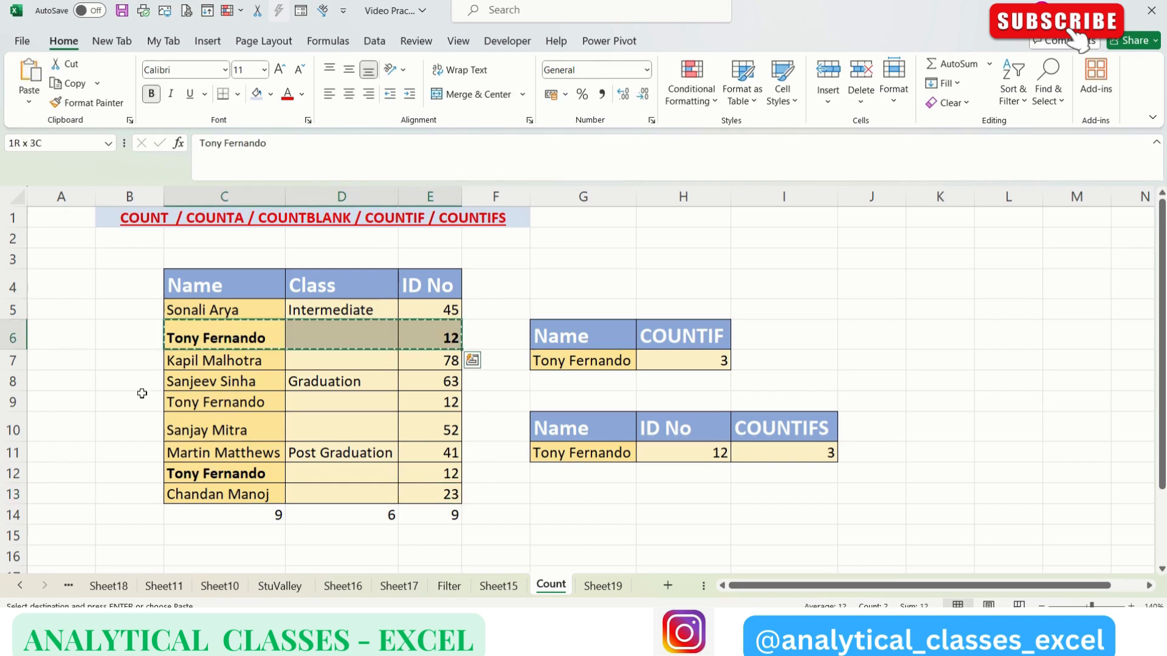
click(198, 419)
key(ctrl+v)
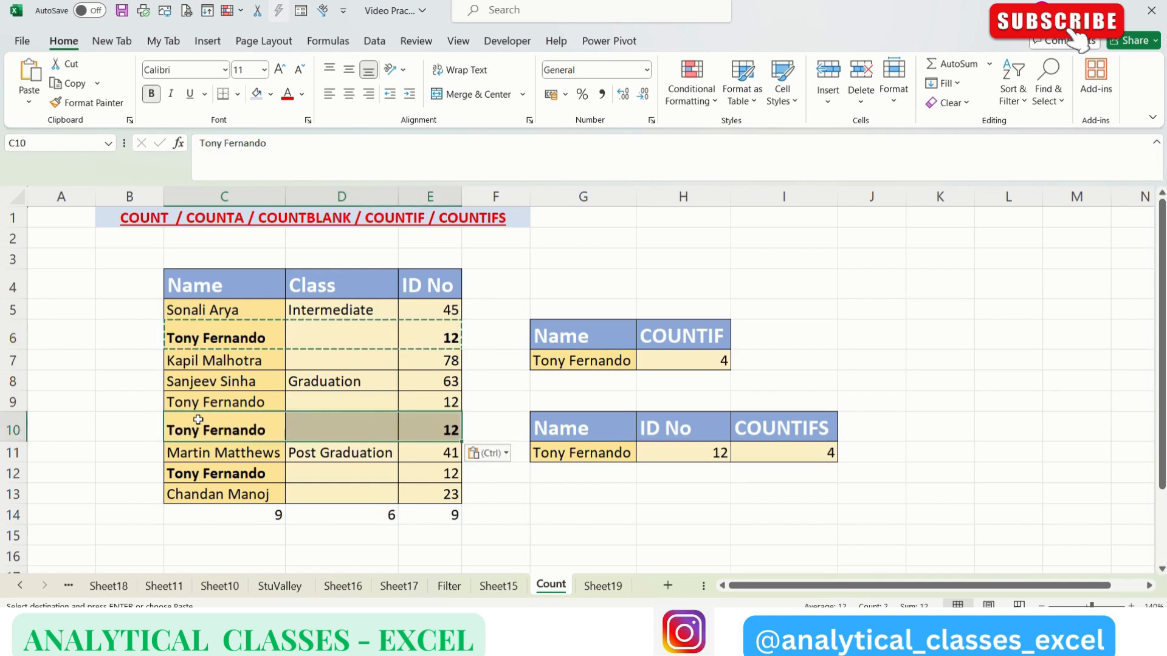
click(963, 326)
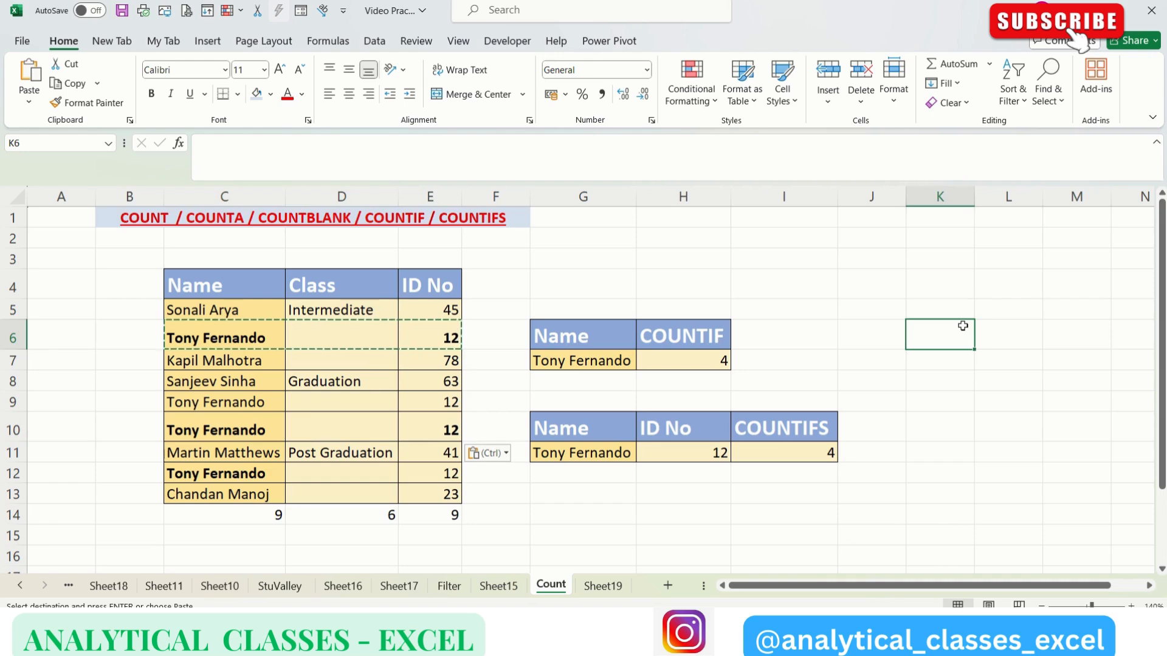